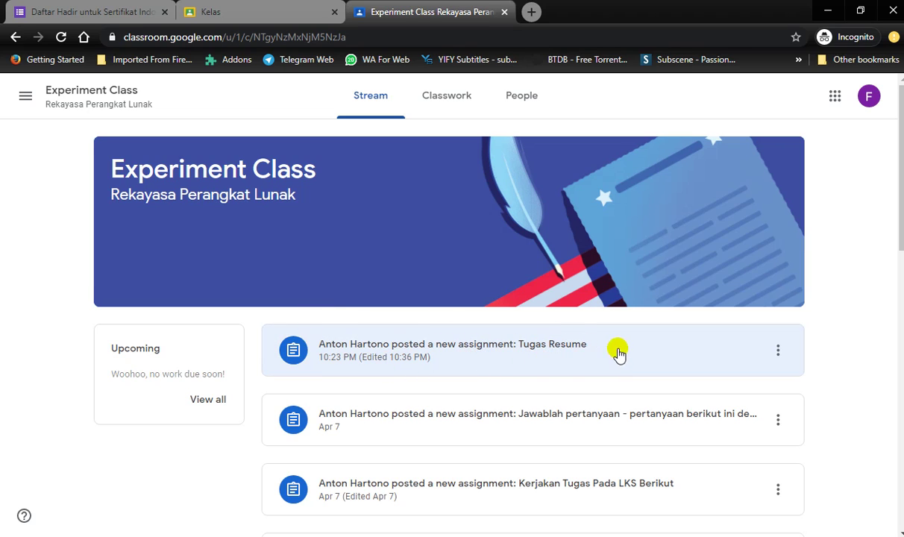
- Open the 'posted a new assignment: Tugas Resume' card on the Stream tab
{"action": "left_click", "coordinate": [455, 355]}
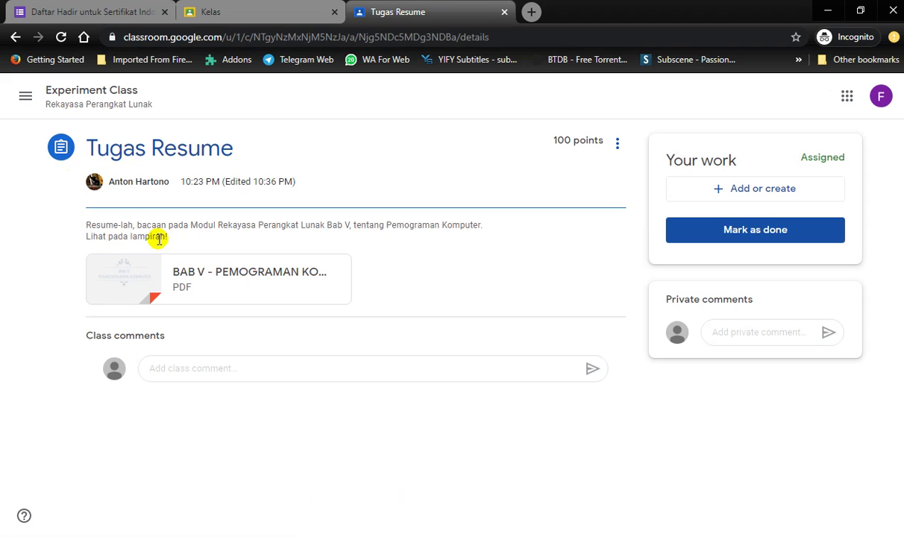
{"action": "key", "text": "super+plus"}
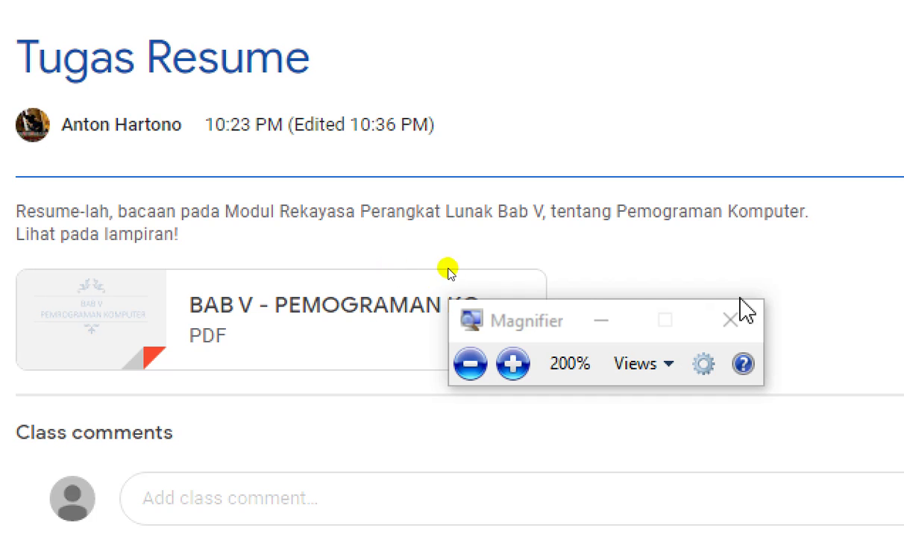
{"action": "left_click", "coordinate": [601, 321]}
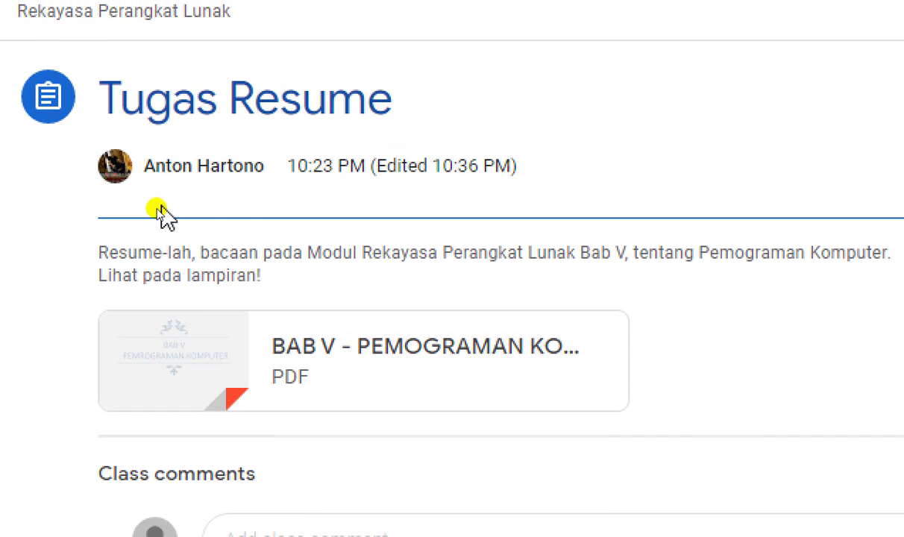
{"action": "left_click_drag", "start_coordinate": [119, 96], "coordinate": [363, 161]}
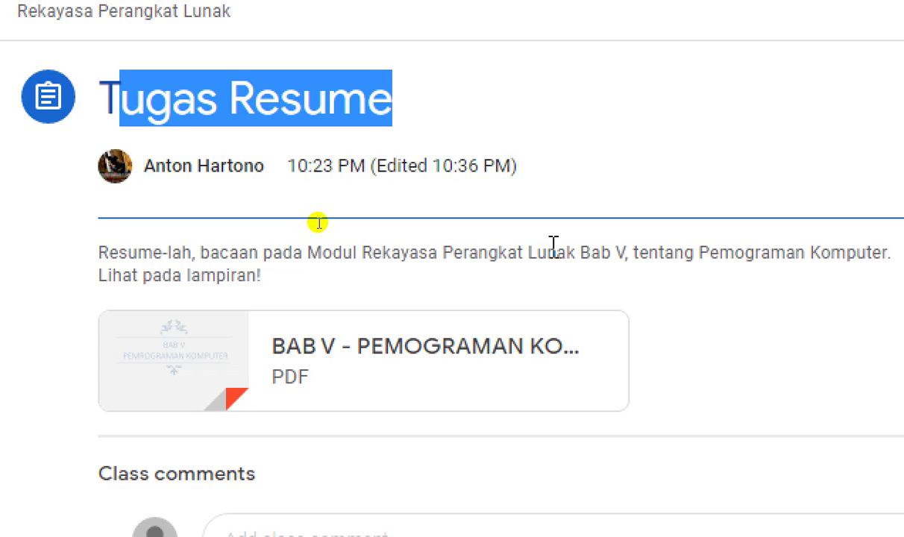
{"action": "left_click_drag", "start_coordinate": [695, 254], "coordinate": [793, 285]}
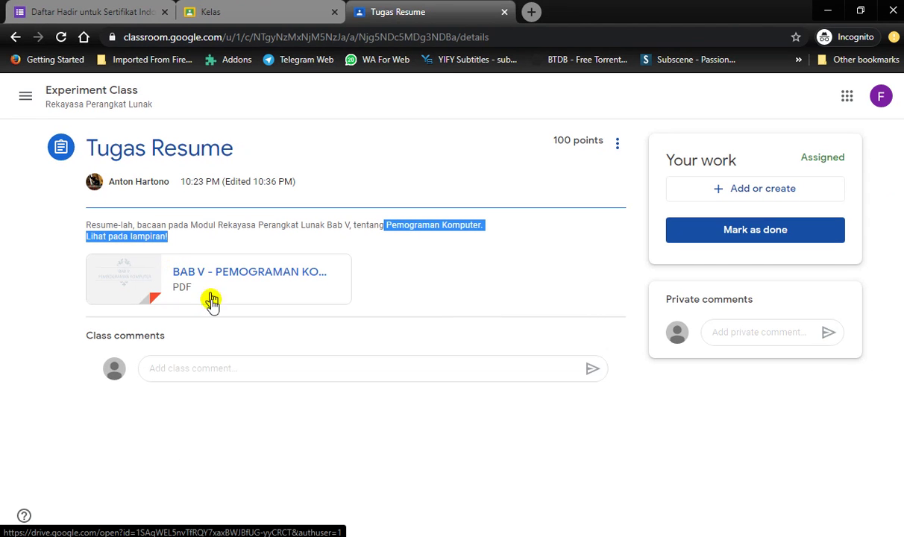
{"action": "left_click", "coordinate": [215, 325]}
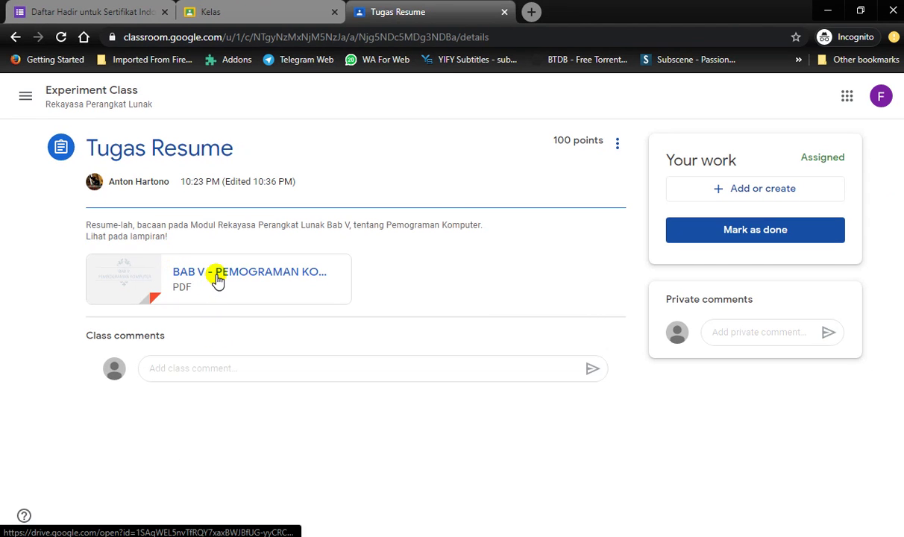
{"action": "left_click", "coordinate": [217, 278]}
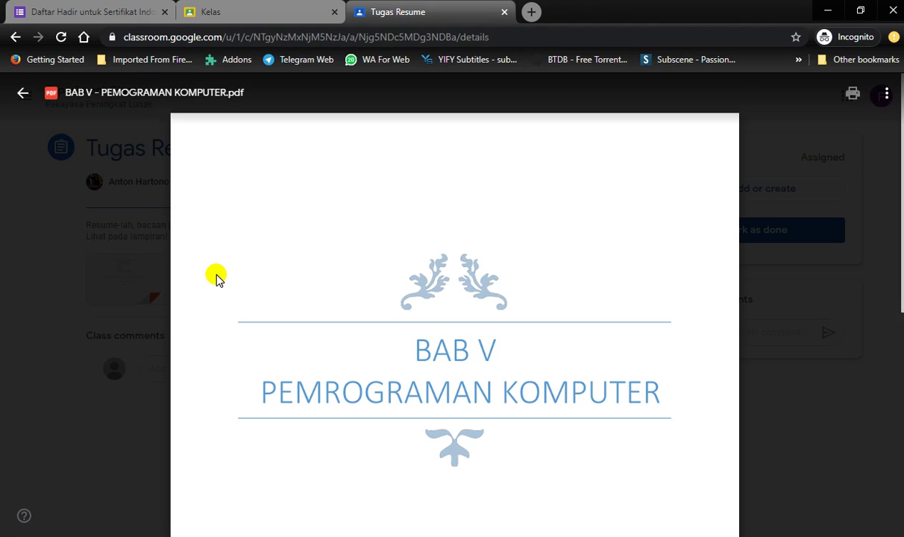
{"action": "scroll", "coordinate": [414, 280], "scroll_direction": "down", "scroll_amount": 2}
{"action": "scroll", "coordinate": [421, 290], "scroll_direction": "down", "scroll_amount": 15}
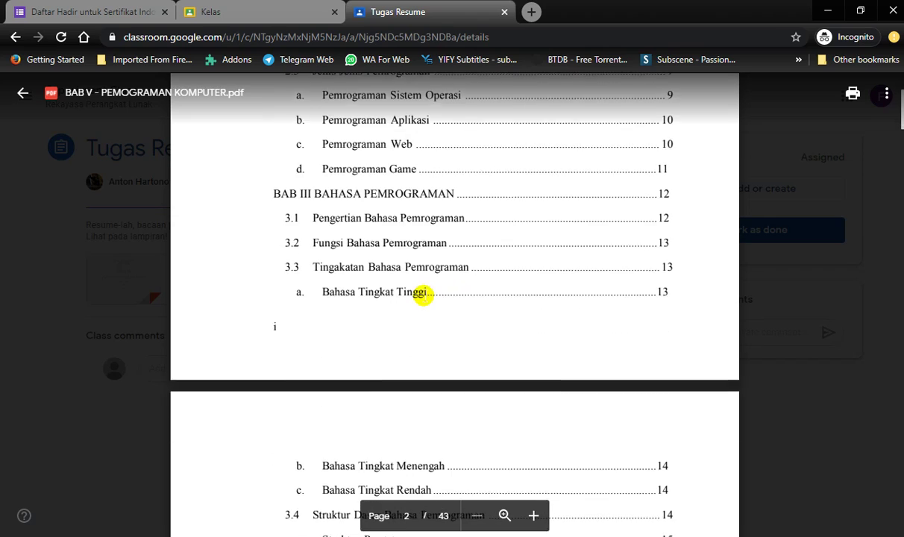
{"action": "scroll", "coordinate": [423, 296], "scroll_direction": "up", "scroll_amount": 15}
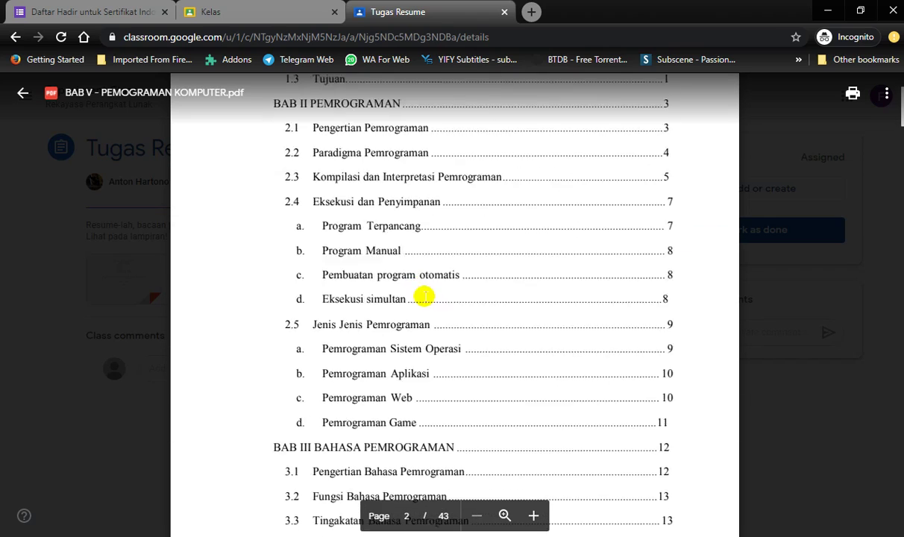
{"action": "left_click", "coordinate": [22, 94]}
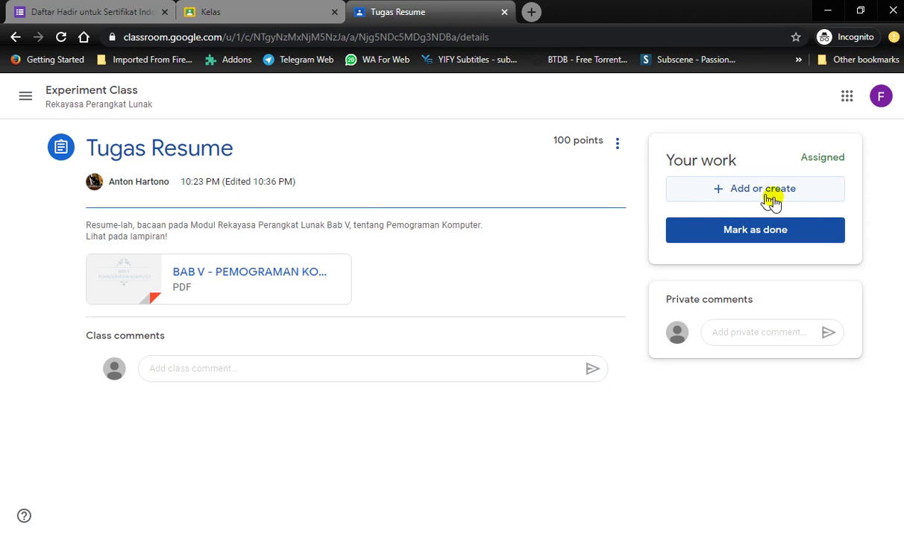
{"action": "left_click_drag", "start_coordinate": [713, 161], "coordinate": [724, 162]}
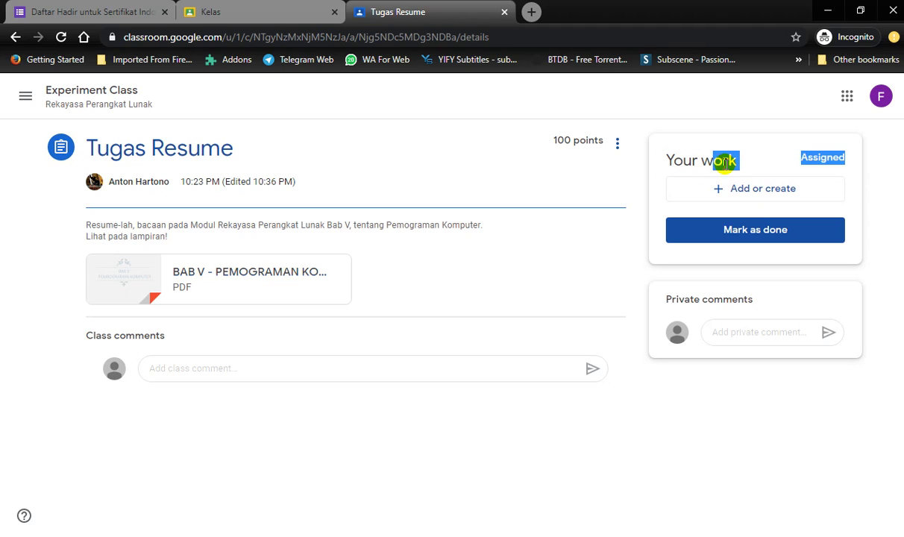
{"action": "left_click", "coordinate": [720, 191]}
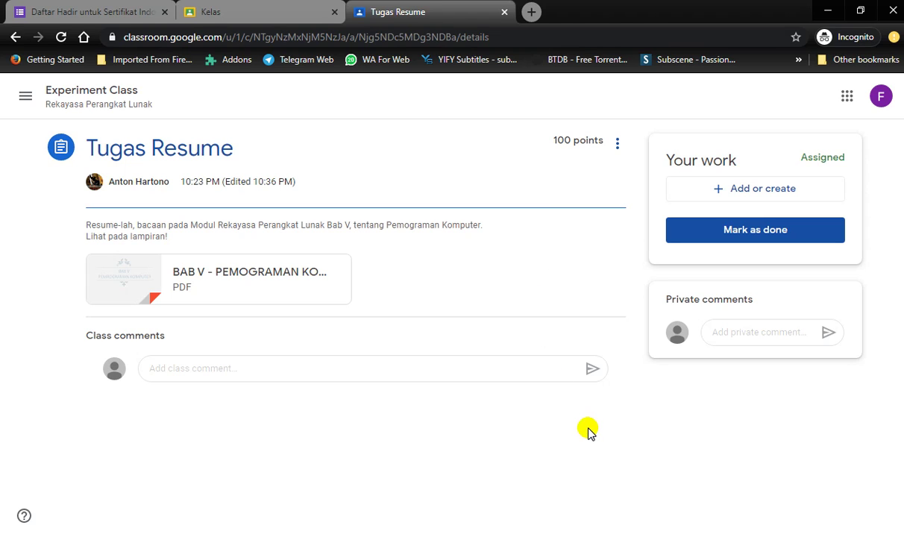
{"action": "key", "text": "super+r"}
- Launch Word via winword and start a maximized blank document
{"action": "type", "text": "winword"}
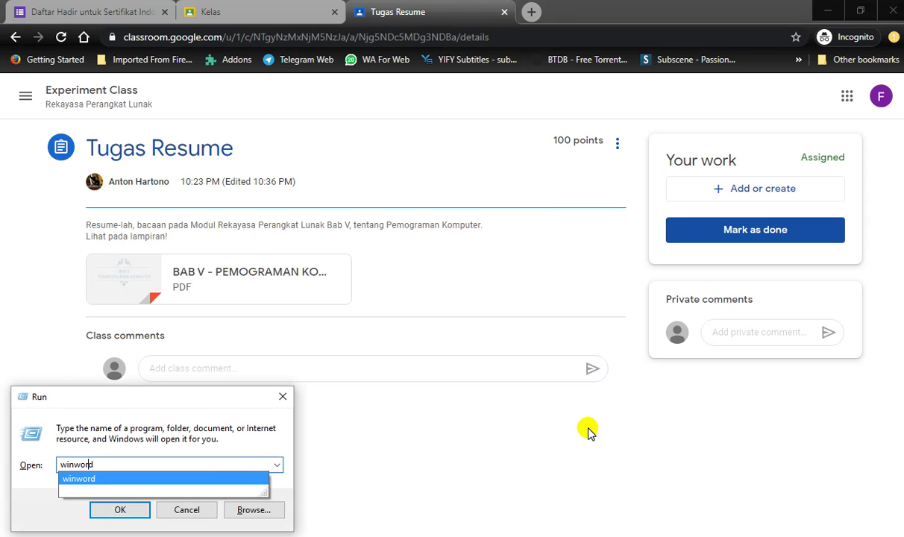
{"action": "key", "text": "Return"}
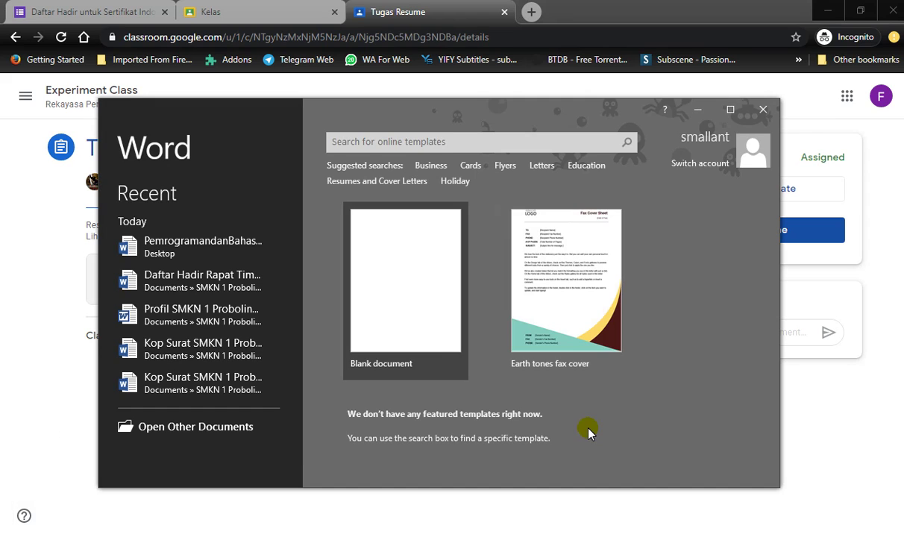
{"action": "left_click", "coordinate": [391, 326]}
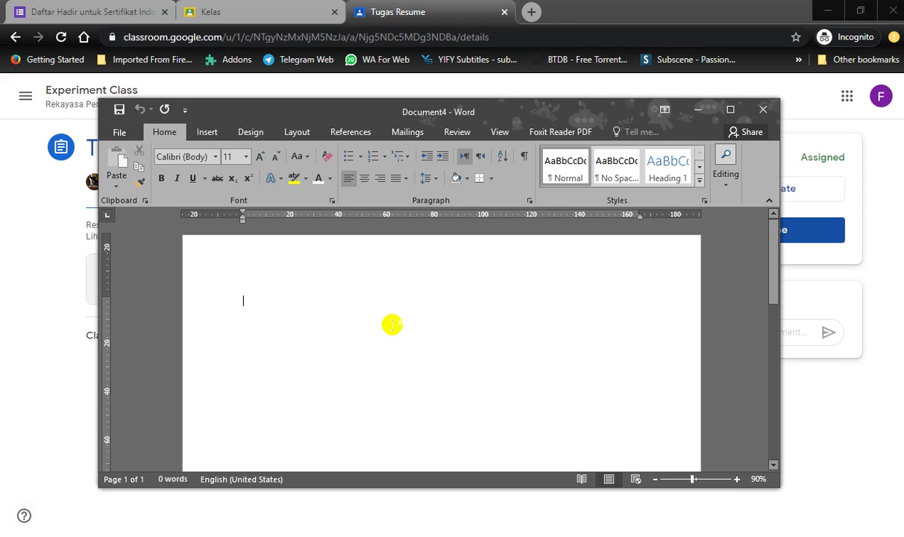
{"action": "left_click", "coordinate": [731, 110]}
- Type the student's name line, 'Kelas : X RPL ½' and 'Ini tugas resume saya....'
{"action": "type", "text": "nama"}
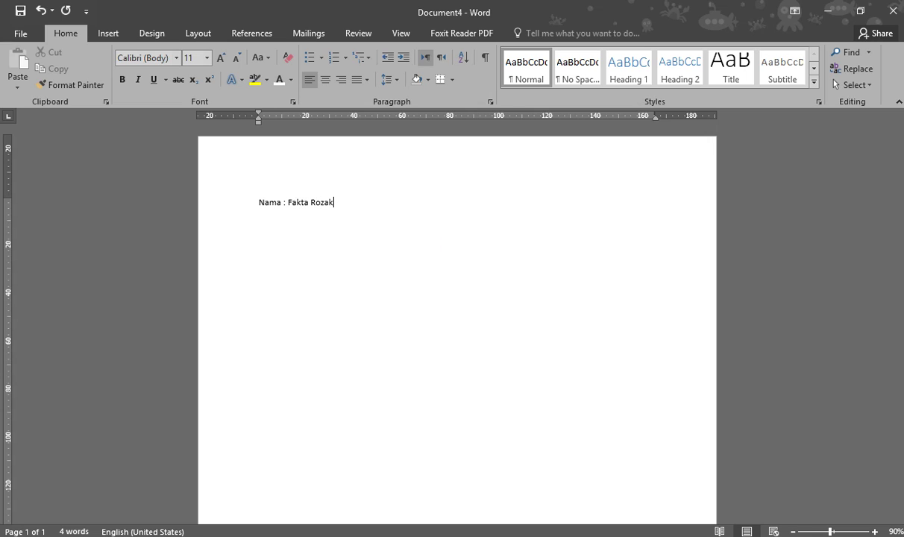
{"action": "scroll", "coordinate": [456, 243], "scroll_direction": "up", "scroll_amount": 6, "text": "ctrl"}
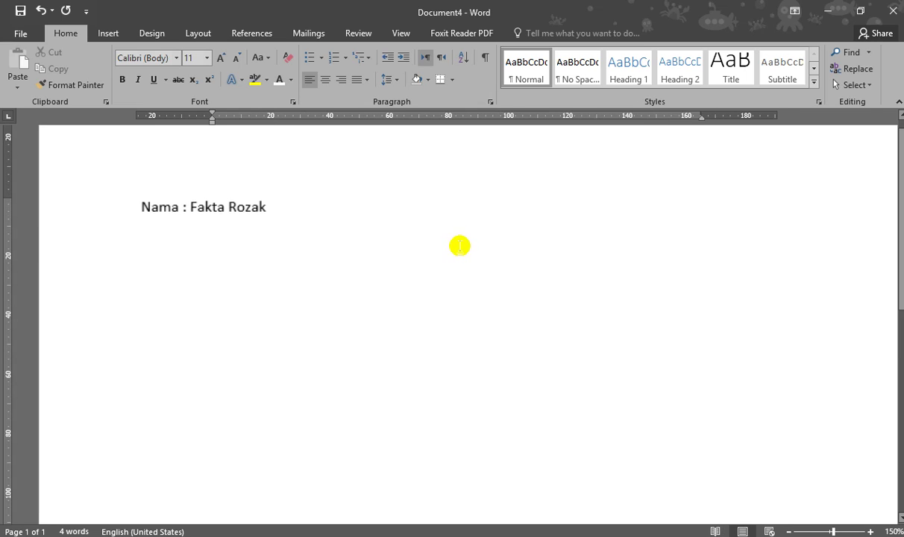
{"action": "key", "text": "Return"}
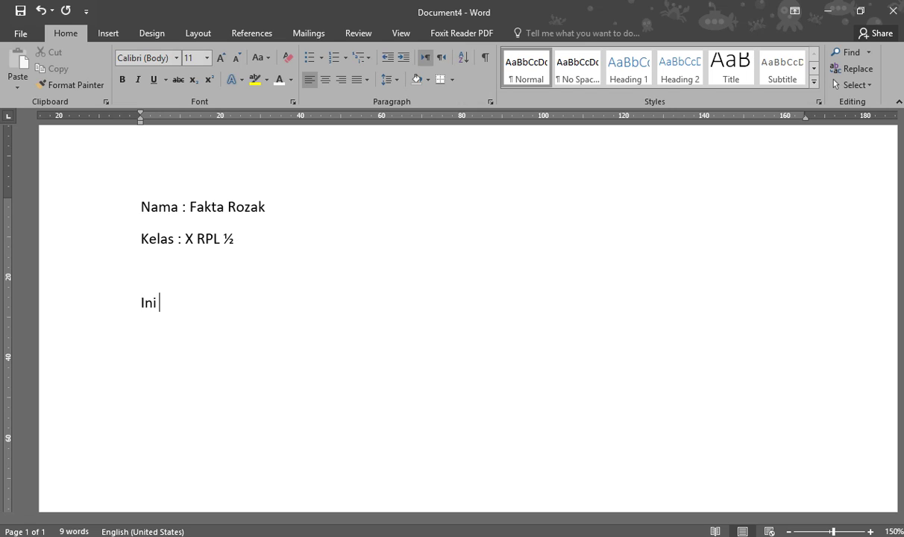
{"action": "type", "text": "s resume saya...."}
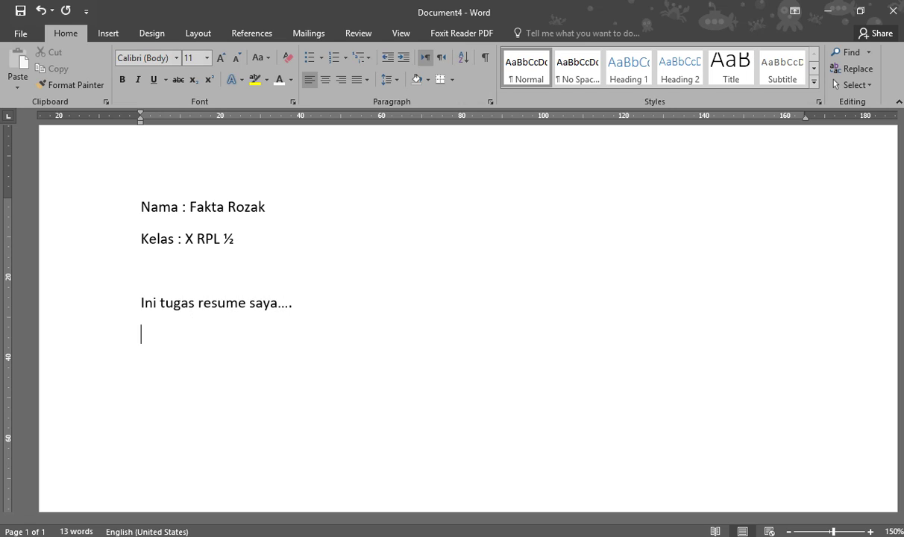
{"action": "scroll", "coordinate": [372, 213], "scroll_direction": "down", "scroll_amount": 1}
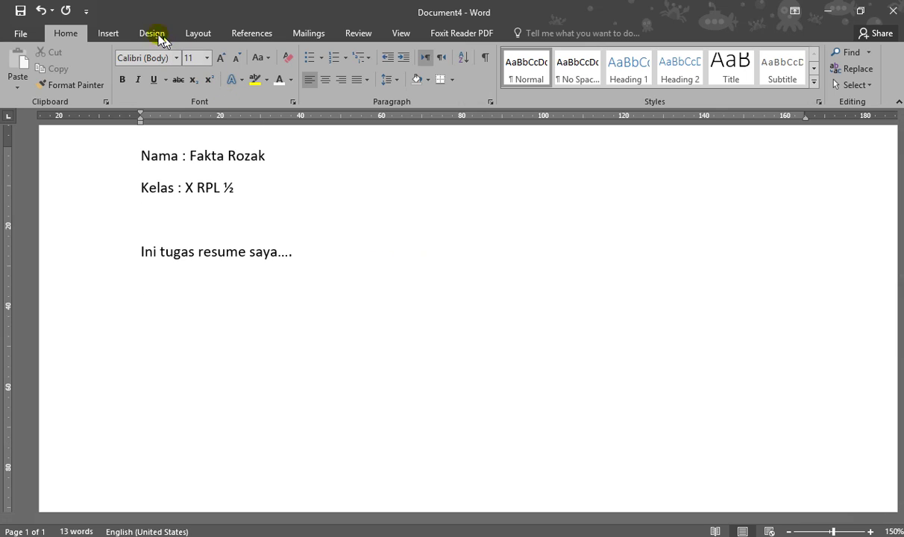
- Insert the Perpisahan group photo below the 'Ini tugas resume saya....' line
{"action": "left_click", "coordinate": [108, 34]}
{"action": "left_click", "coordinate": [195, 73]}
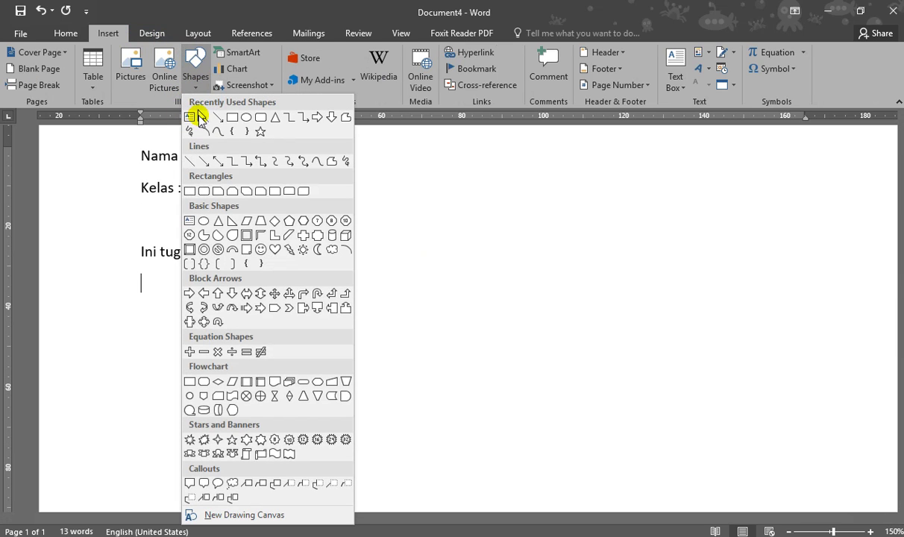
{"action": "left_click", "coordinate": [192, 117]}
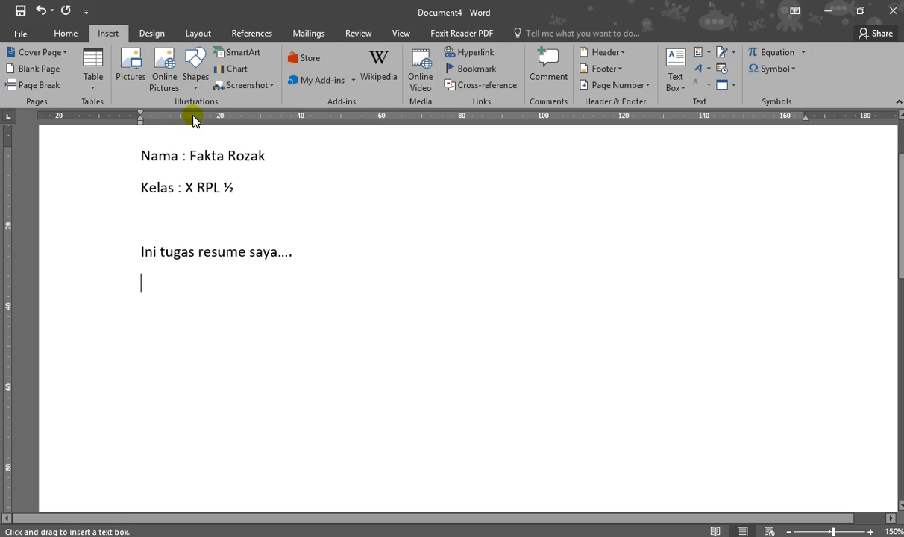
{"action": "left_click", "coordinate": [136, 75]}
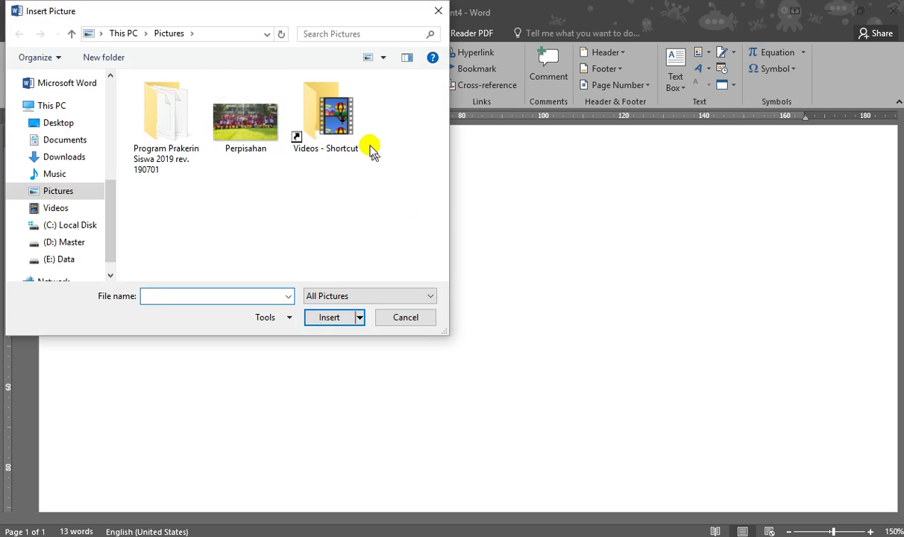
{"action": "double_click", "coordinate": [248, 135]}
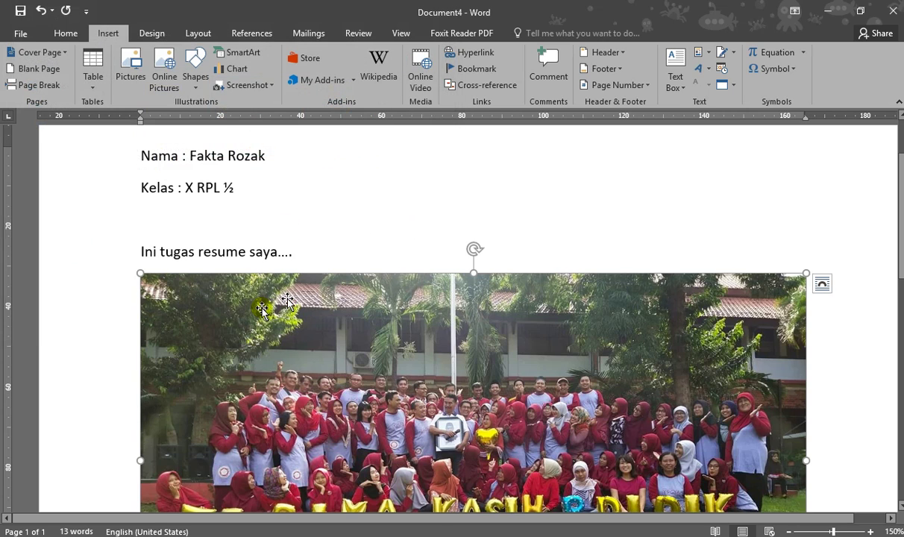
{"action": "scroll", "coordinate": [448, 314], "scroll_direction": "down", "scroll_amount": 3}
{"action": "scroll", "coordinate": [469, 288], "scroll_direction": "up", "scroll_amount": 5}
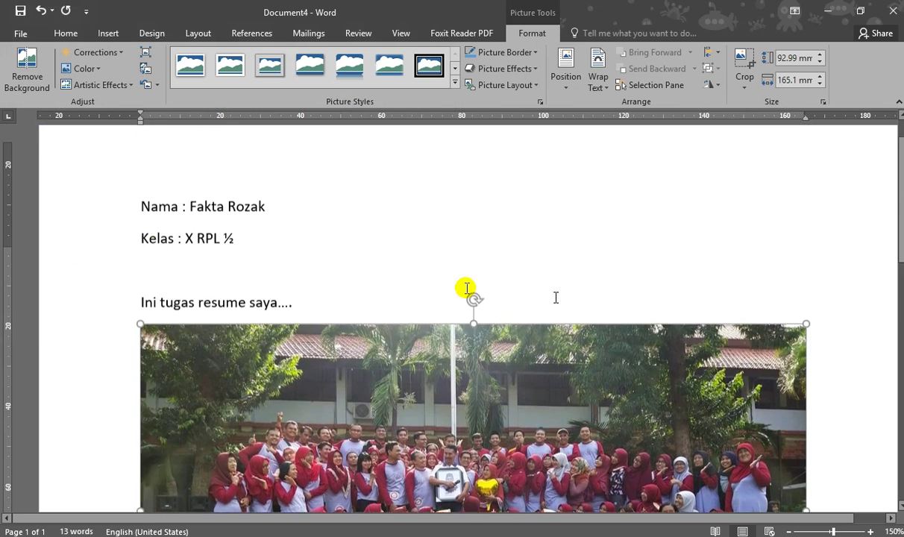
{"action": "scroll", "coordinate": [631, 301], "scroll_direction": "down", "scroll_amount": 3}
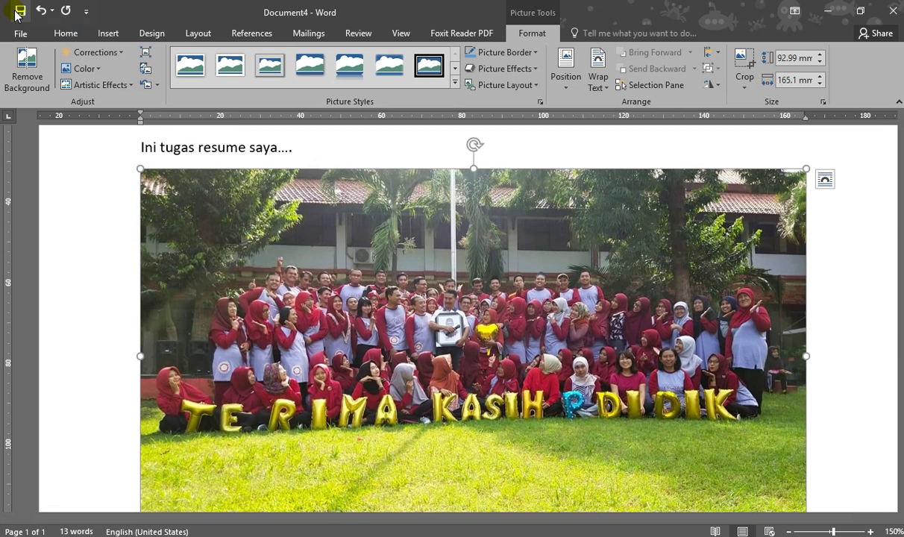
{"action": "left_click", "coordinate": [20, 11]}
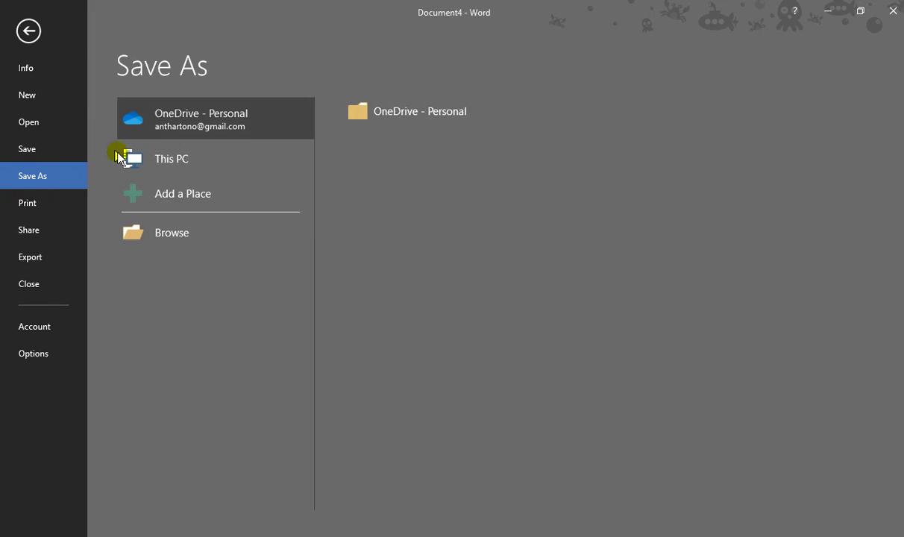
- Save the document to the Desktop as 'tugas resume' plus the student's name
{"action": "left_click", "coordinate": [30, 31]}
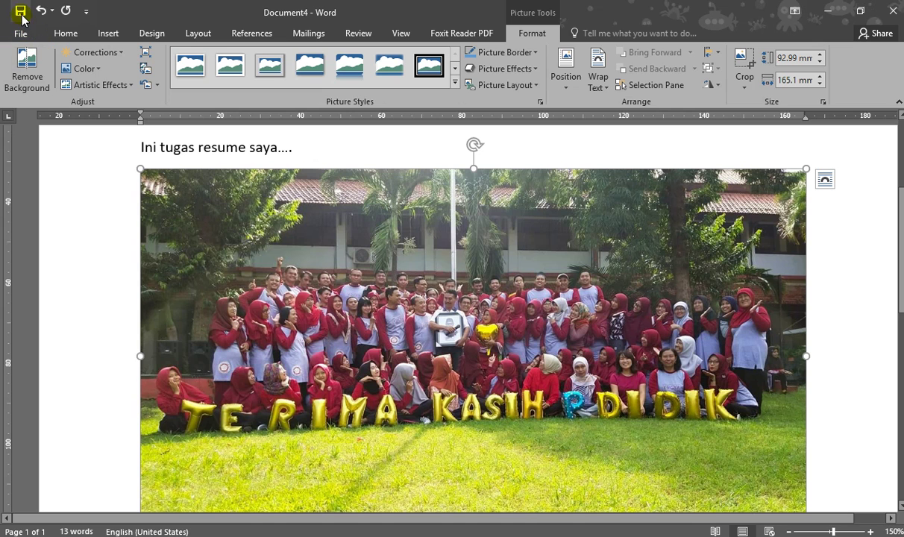
{"action": "left_click", "coordinate": [20, 12]}
{"action": "left_click", "coordinate": [182, 232]}
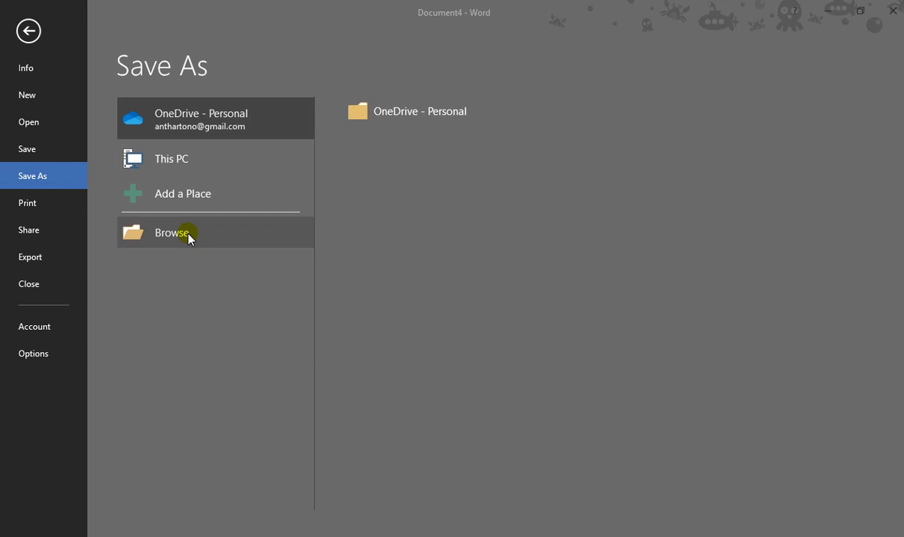
{"action": "left_click", "coordinate": [57, 99]}
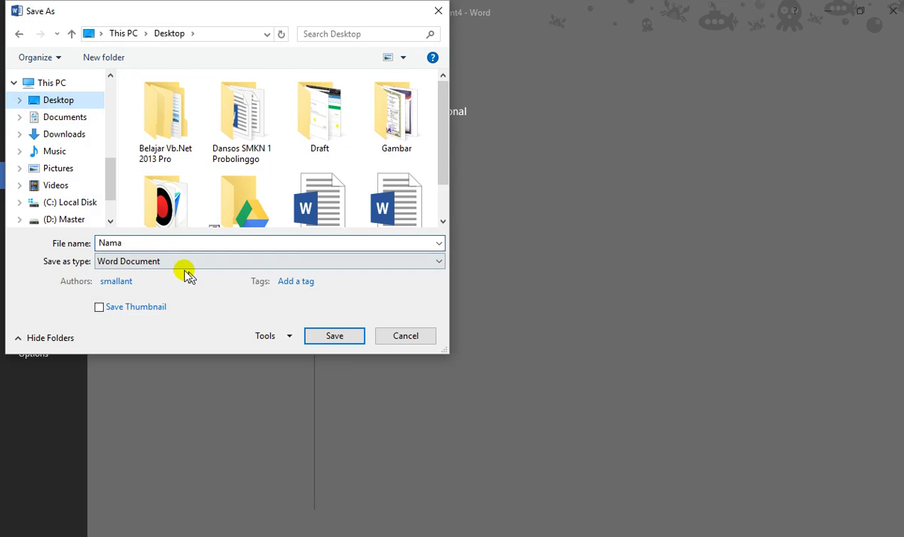
{"action": "left_click", "coordinate": [169, 244]}
{"action": "type", "text": "tugas res"}
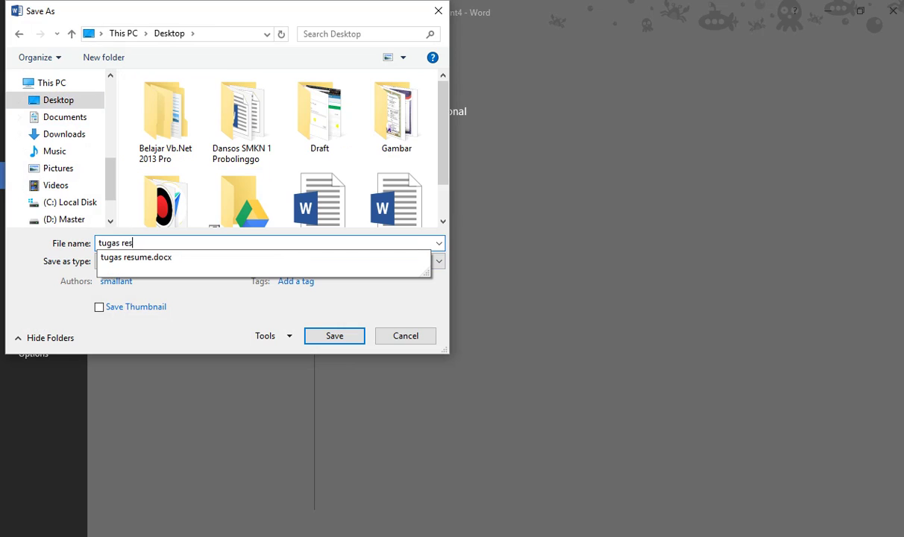
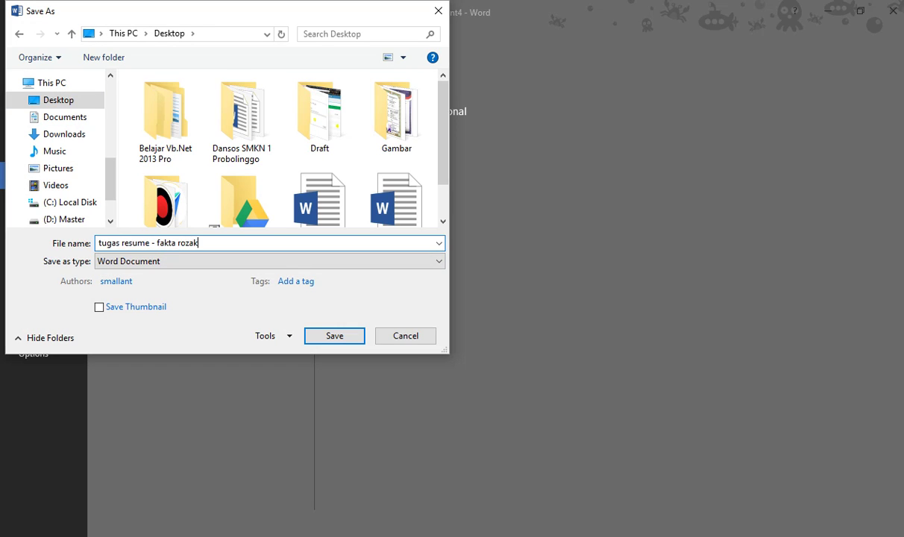
{"action": "key", "text": "Return"}
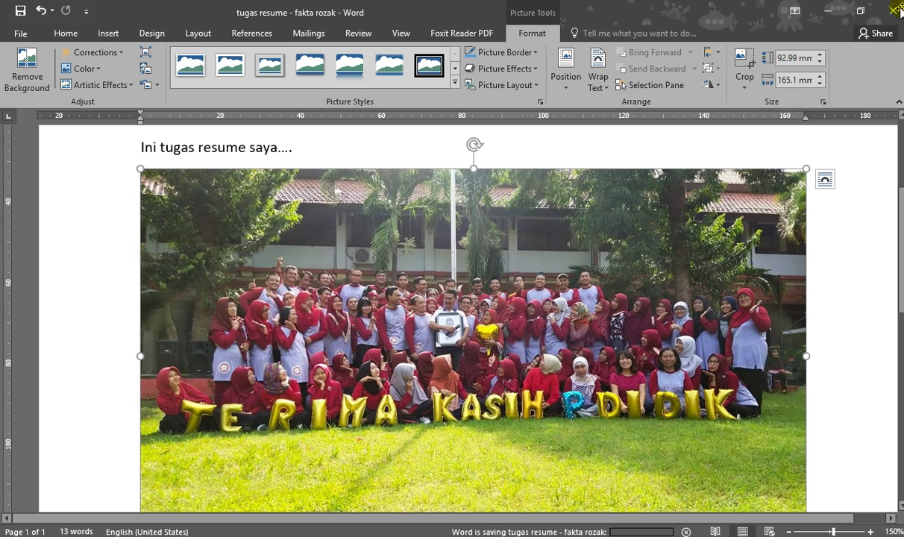
- Close Word and upload the saved tugas resume .docx from the Desktop to Tugas Resume
{"action": "left_click", "coordinate": [894, 12]}
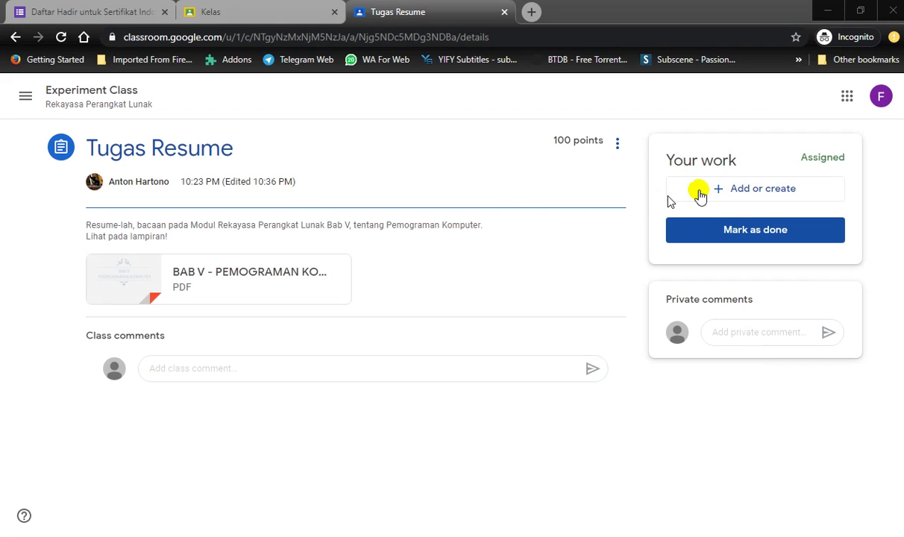
{"action": "left_click", "coordinate": [731, 190]}
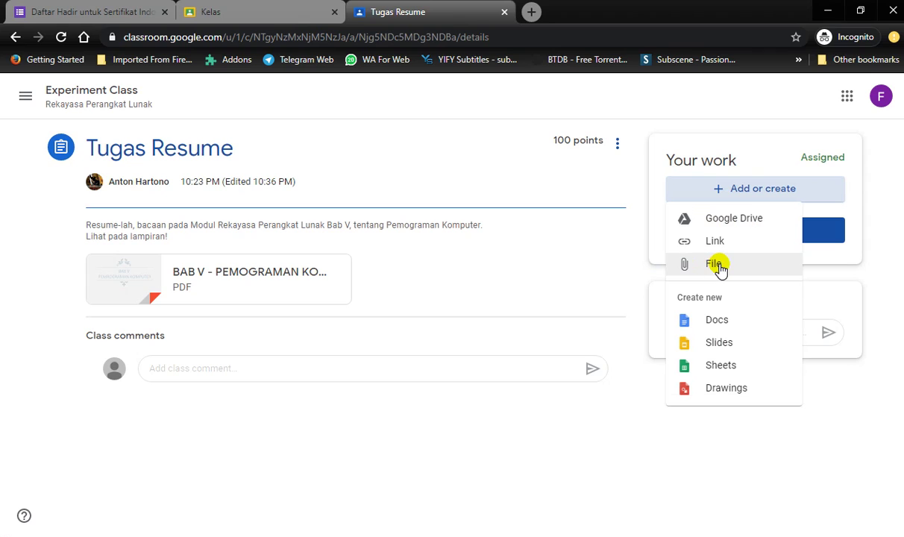
{"action": "left_click", "coordinate": [715, 265]}
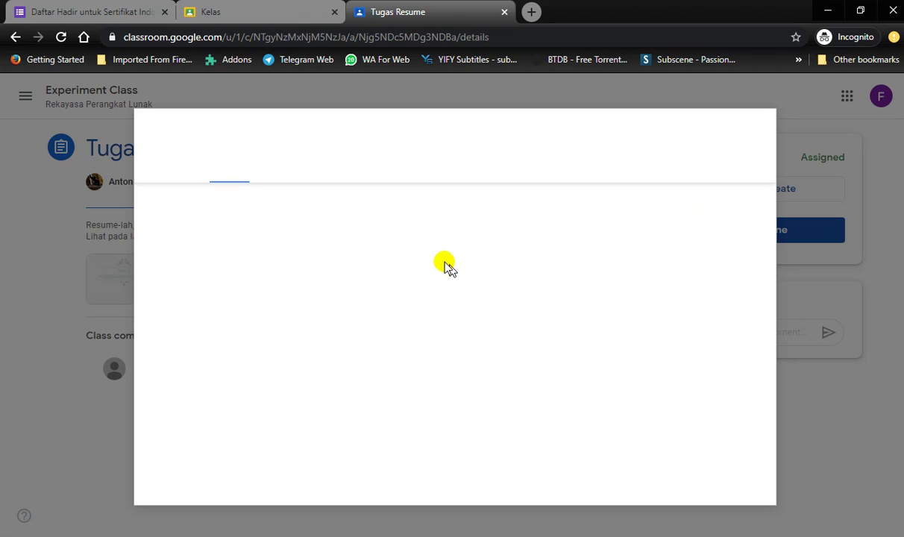
{"action": "left_click", "coordinate": [452, 319]}
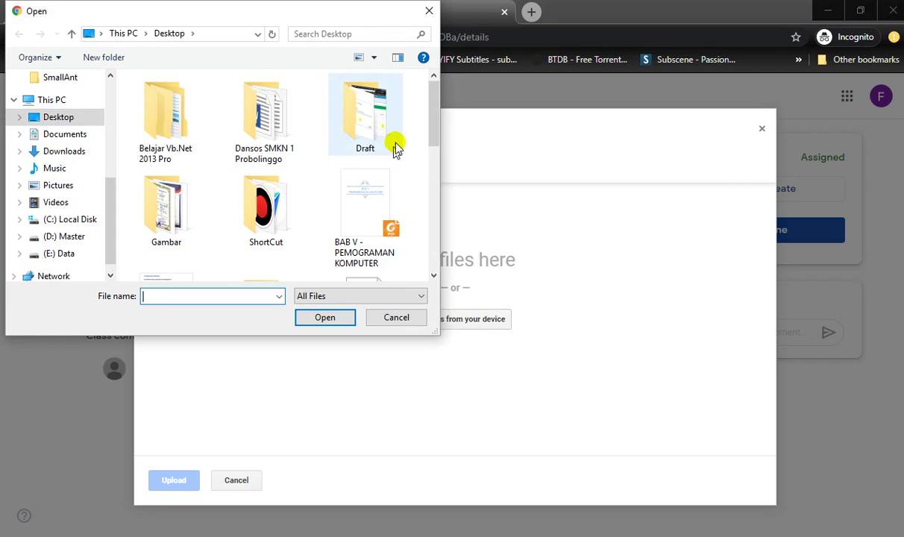
{"action": "left_click_drag", "start_coordinate": [430, 131], "coordinate": [426, 252]}
{"action": "left_click", "coordinate": [168, 242]}
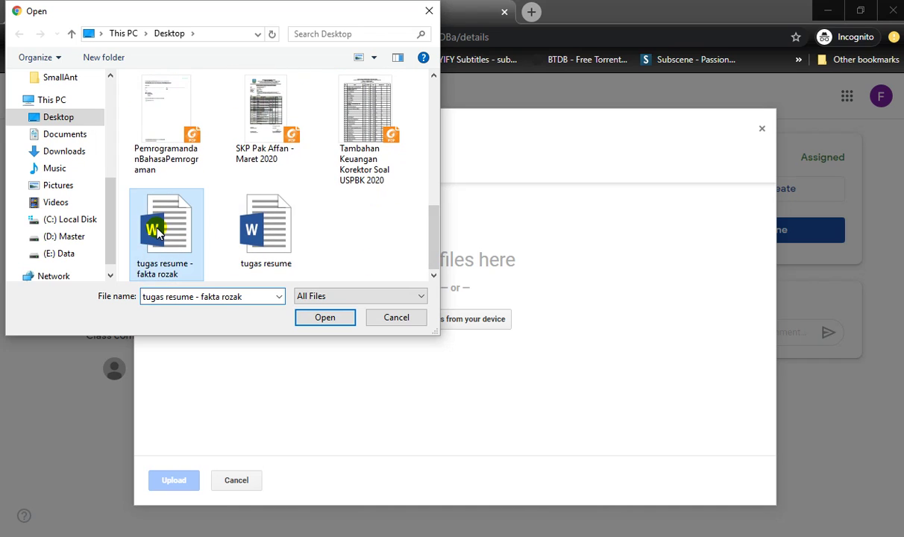
{"action": "left_click", "coordinate": [337, 318]}
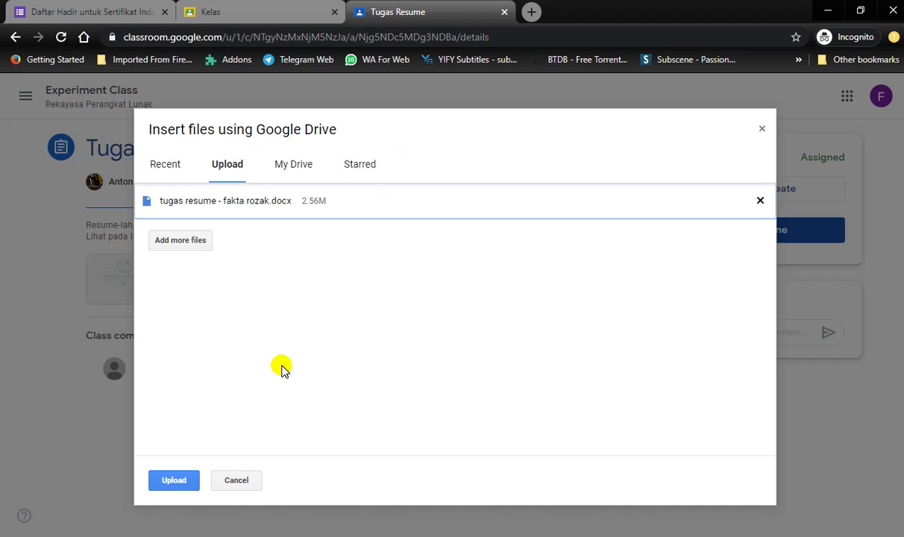
{"action": "left_click", "coordinate": [179, 481]}
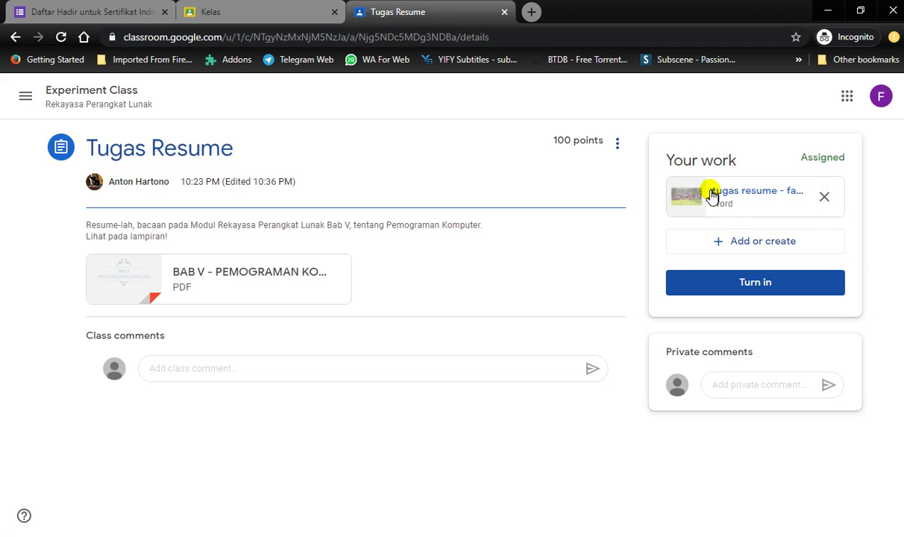
- Turn in the attached tugas resume work
{"action": "left_click", "coordinate": [754, 288]}
- Confirm the turn-in, then go to classroom.google.com and choose Tambahkan akun lainnya
{"action": "left_click", "coordinate": [568, 361]}
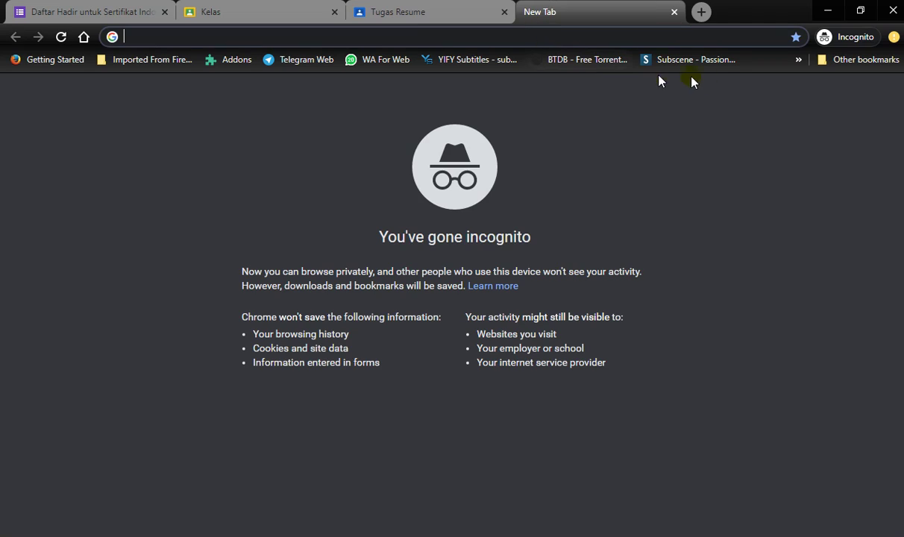
{"action": "type", "text": "cla"}
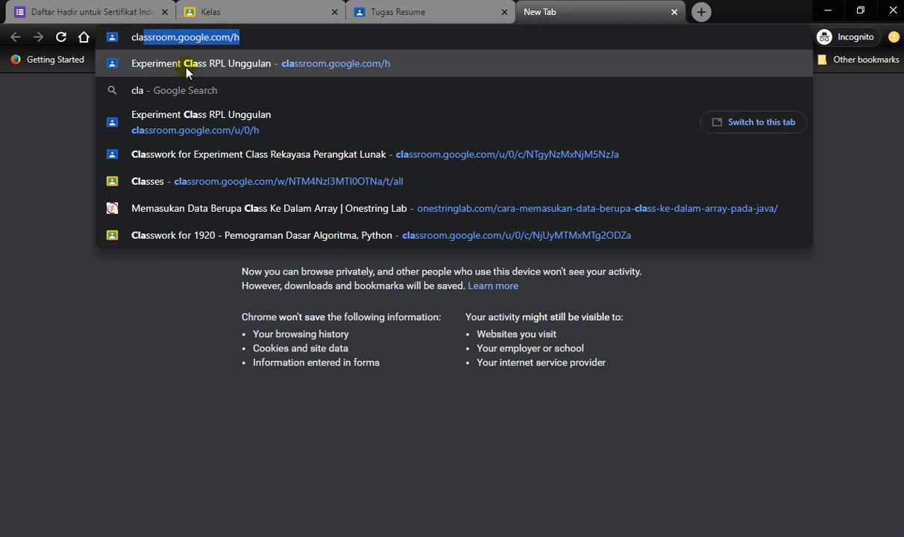
{"action": "key", "text": "Return"}
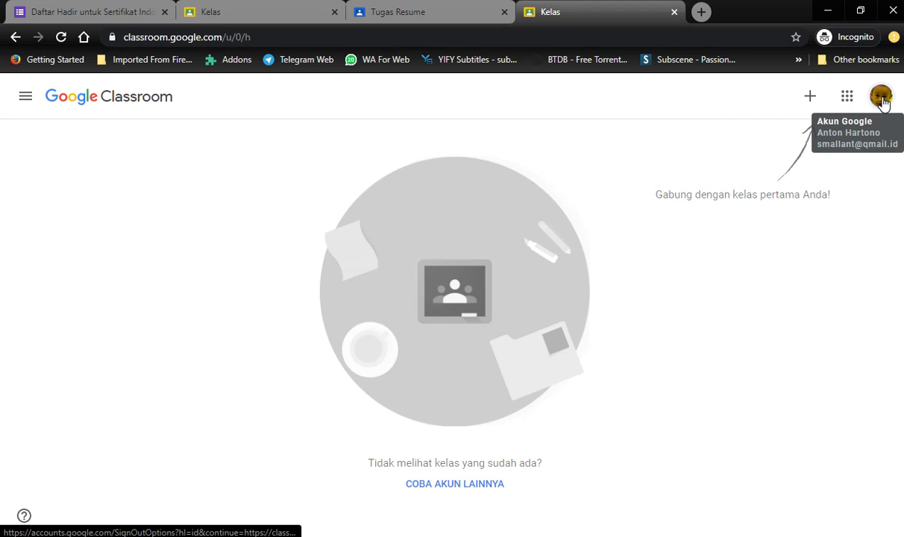
{"action": "left_click", "coordinate": [881, 97]}
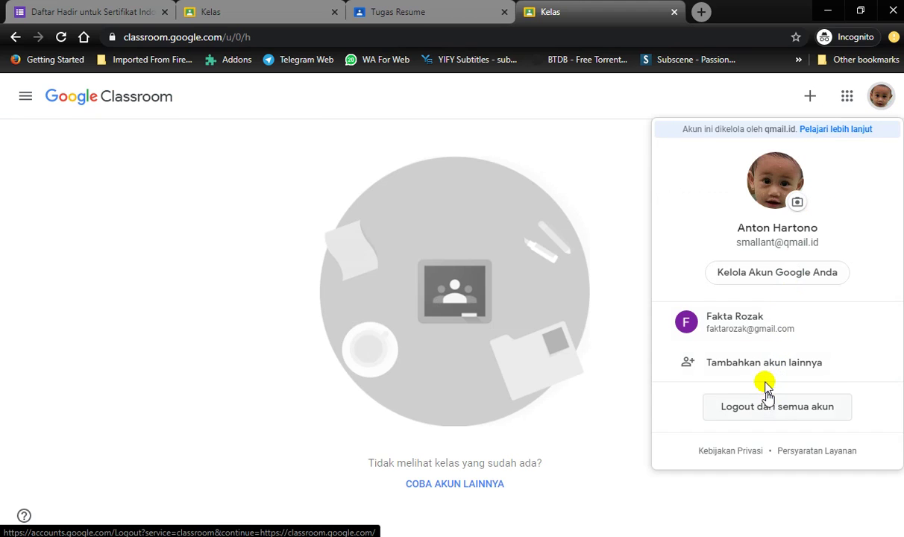
{"action": "left_click", "coordinate": [756, 364]}
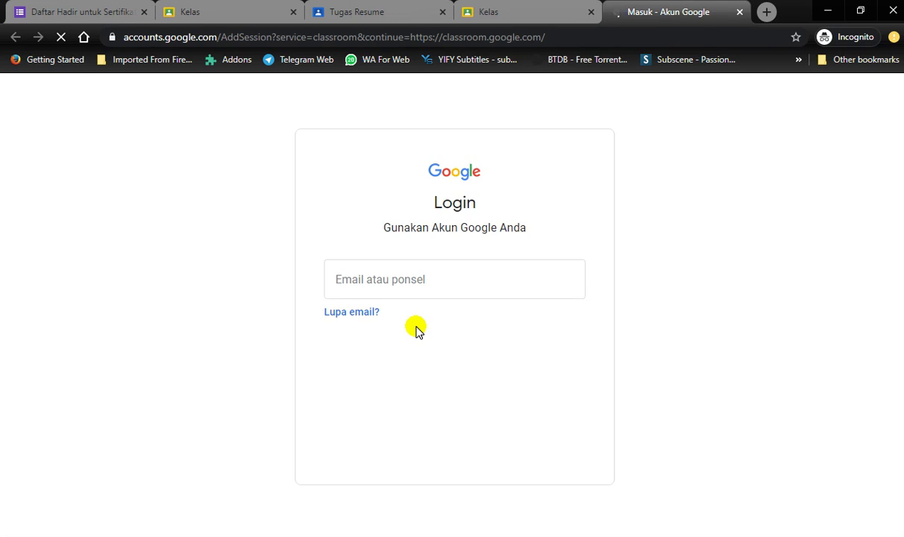
- Sign in with the second student account's e-mail and password
{"action": "left_click", "coordinate": [375, 281]}
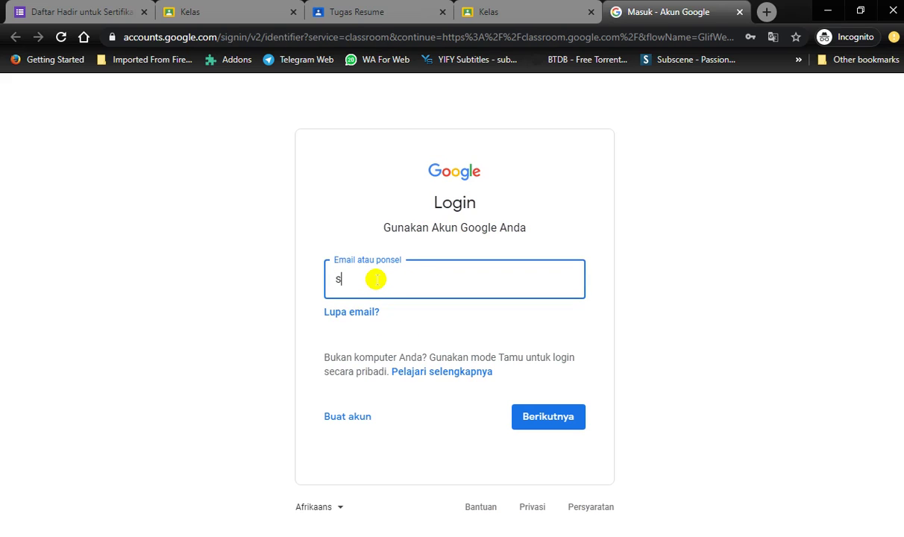
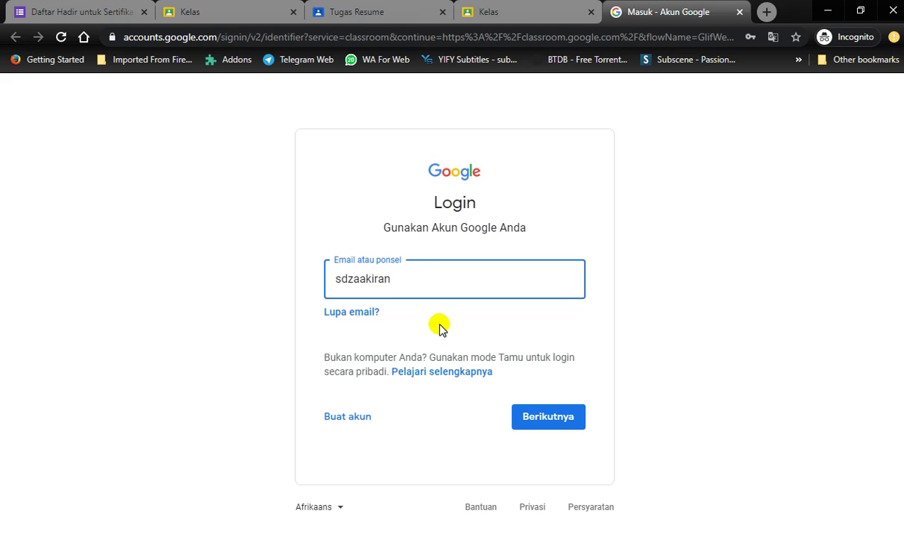
{"action": "left_click", "coordinate": [542, 424]}
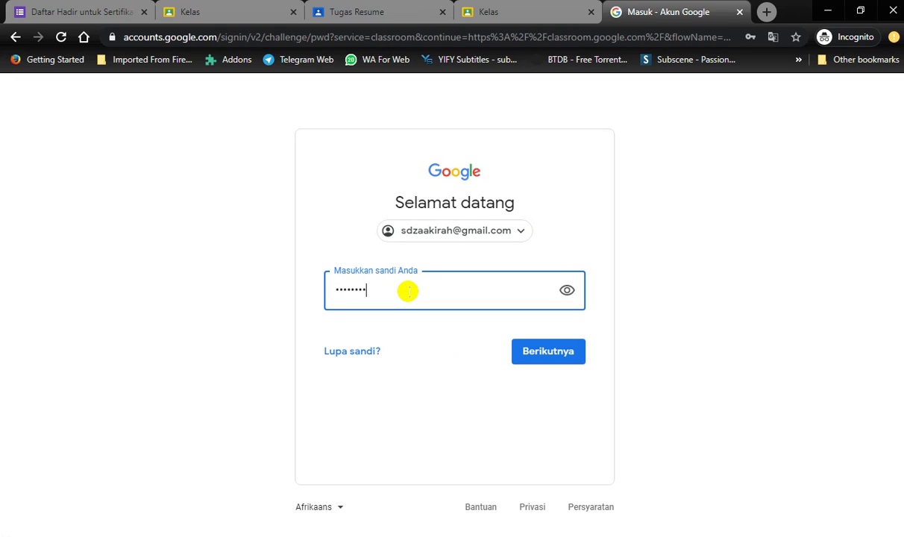
{"action": "left_click", "coordinate": [542, 362]}
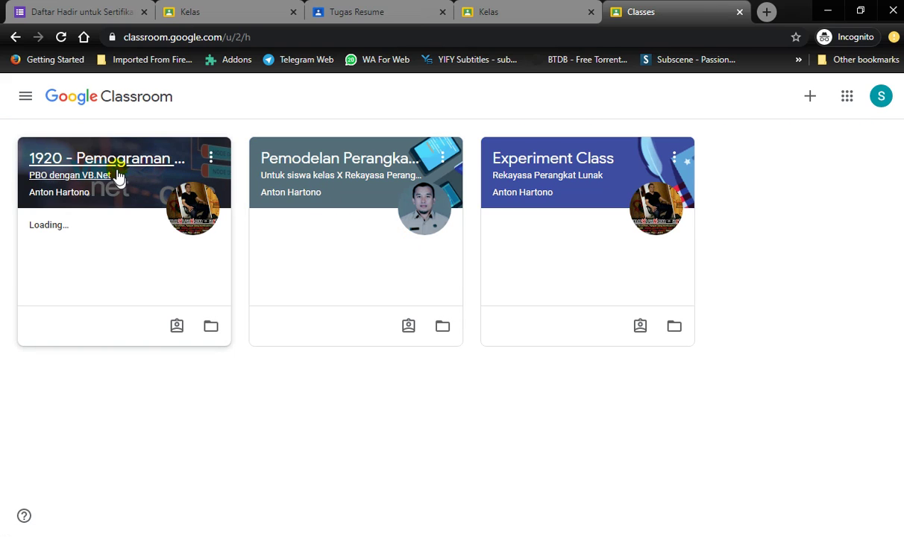
- In Experiment Class, open Tugas Resume and create a new Google Docs file as work
{"action": "left_click", "coordinate": [520, 166]}
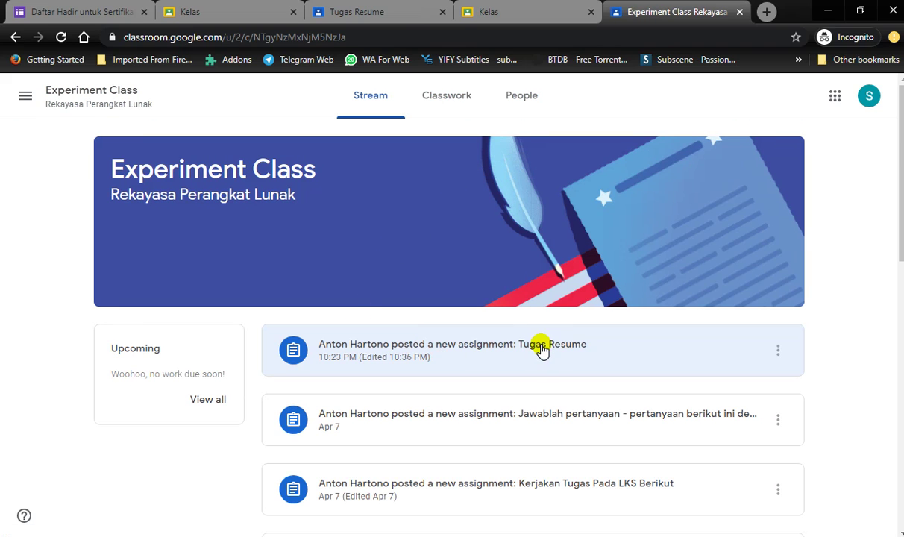
{"action": "left_click", "coordinate": [541, 350]}
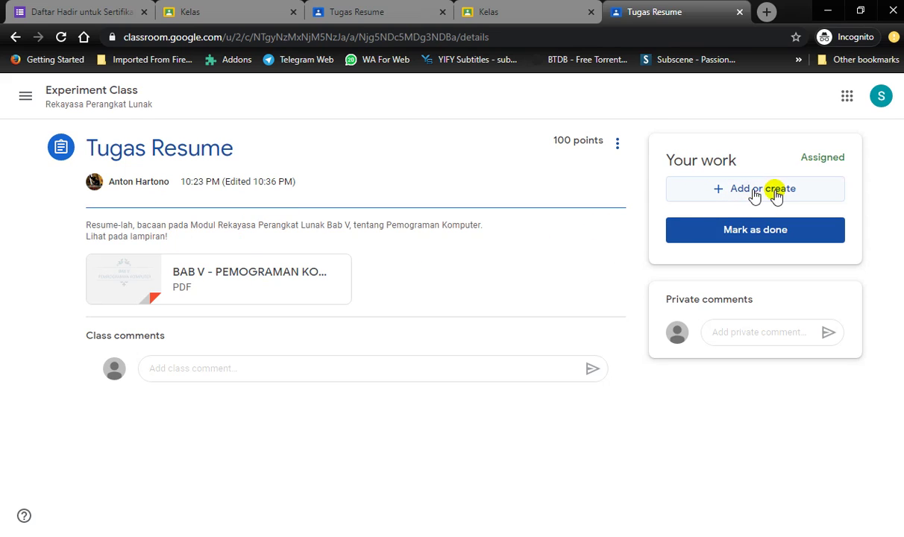
{"action": "left_click", "coordinate": [738, 196]}
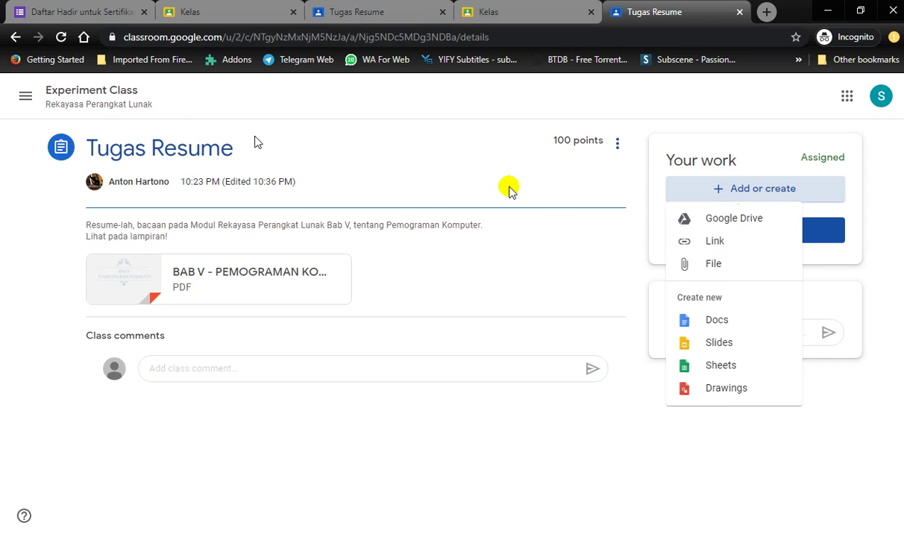
{"action": "left_click", "coordinate": [709, 328]}
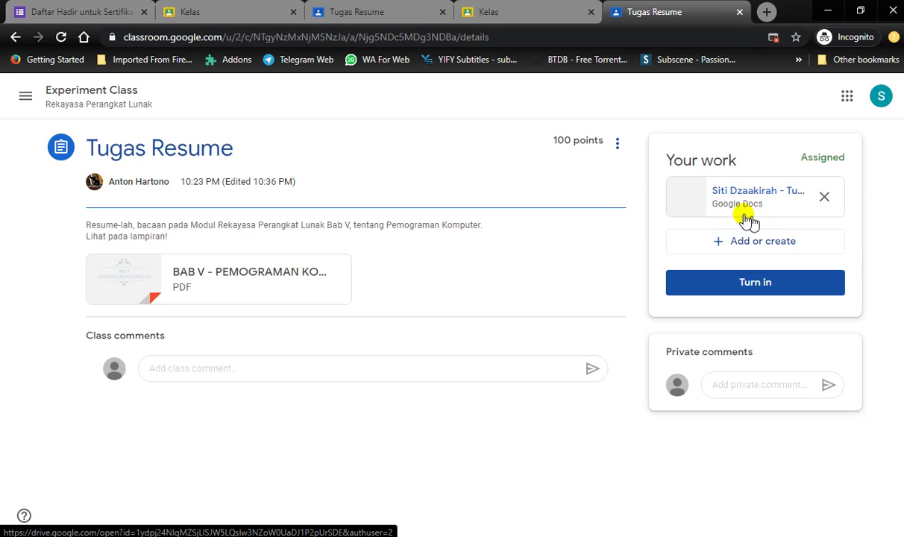
- Write the resume 'Ini adalah resume tentang pemograman komputer....' in the Doc and close it
{"action": "left_click", "coordinate": [740, 194]}
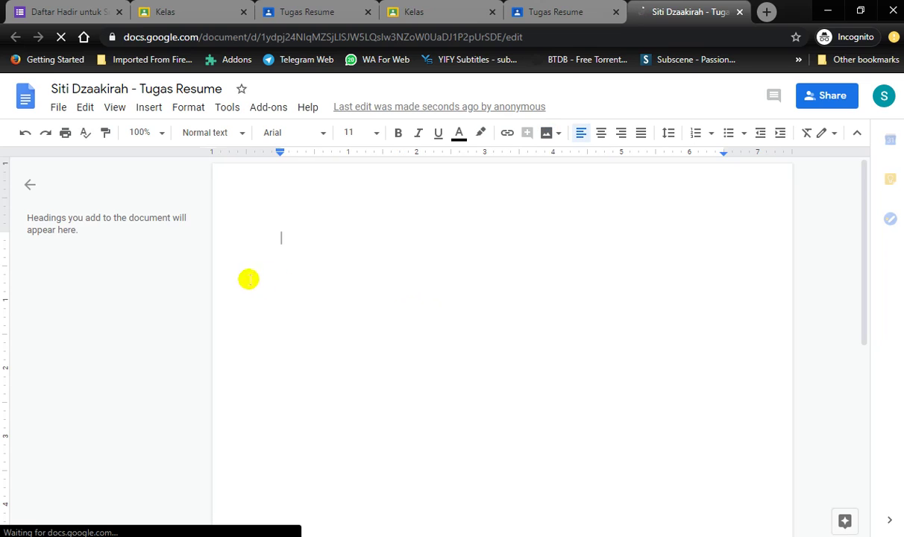
{"action": "type", "text": "T"}
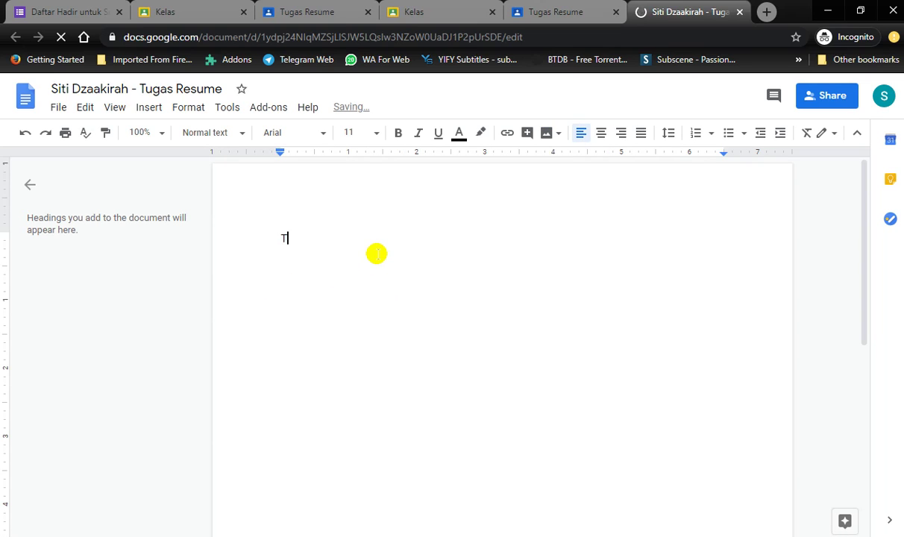
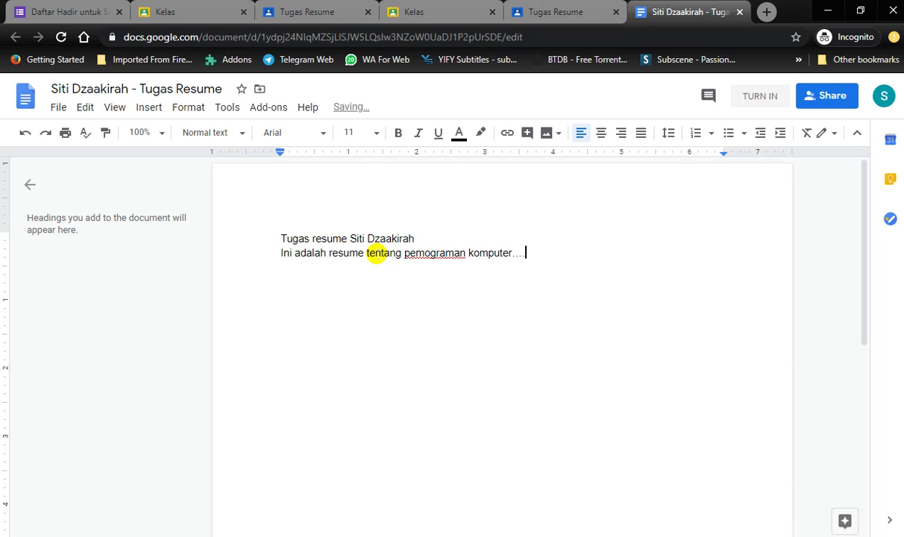
{"action": "left_click", "coordinate": [479, 253]}
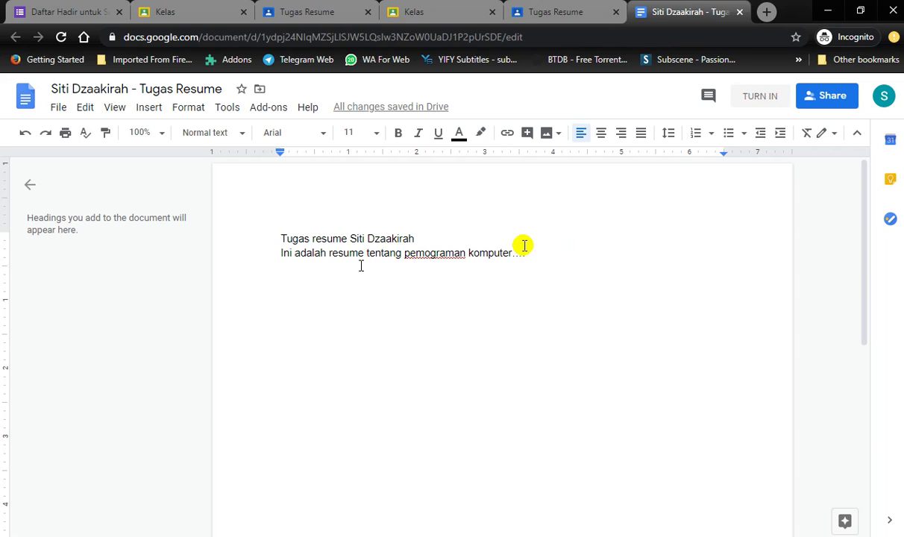
{"action": "left_click", "coordinate": [741, 12]}
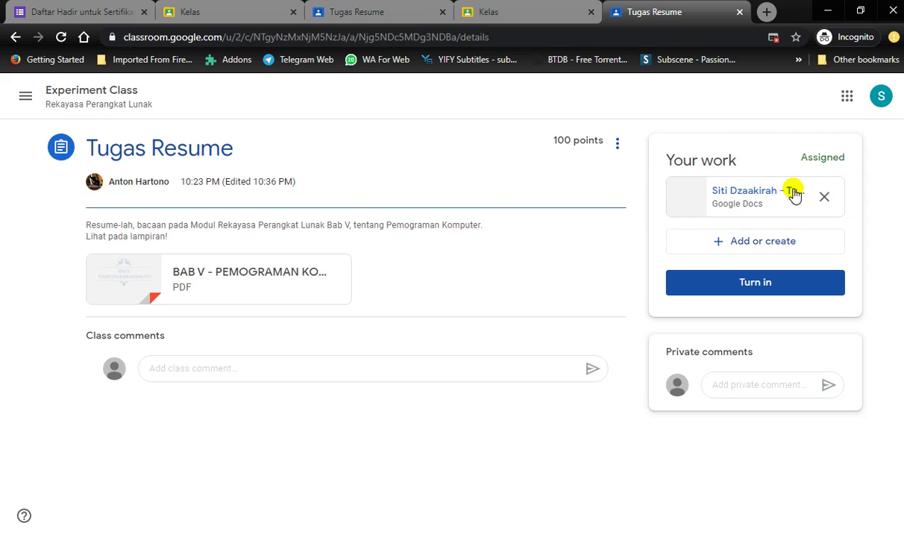
- Check the attached resume Google Doc, then turn in Tugas Resume and confirm
{"action": "left_click", "coordinate": [746, 197]}
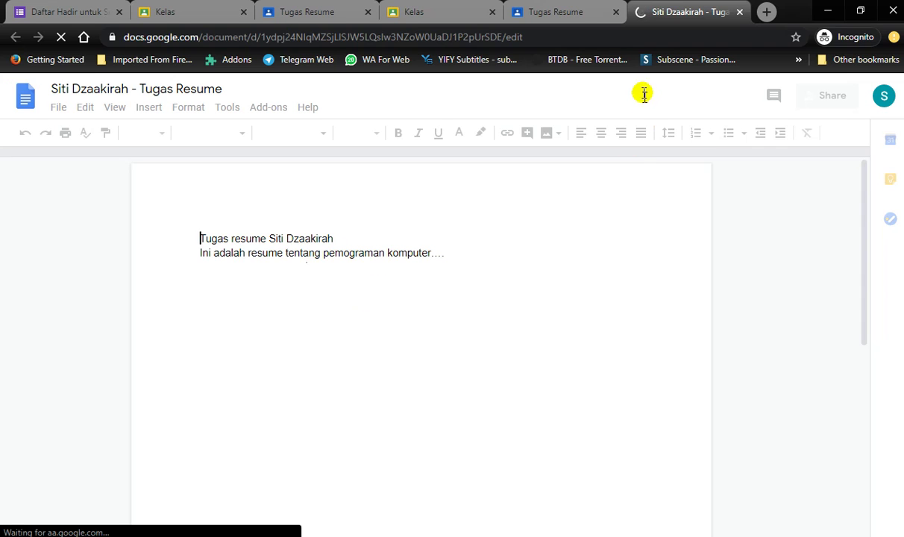
{"action": "key", "text": "ctrl+w"}
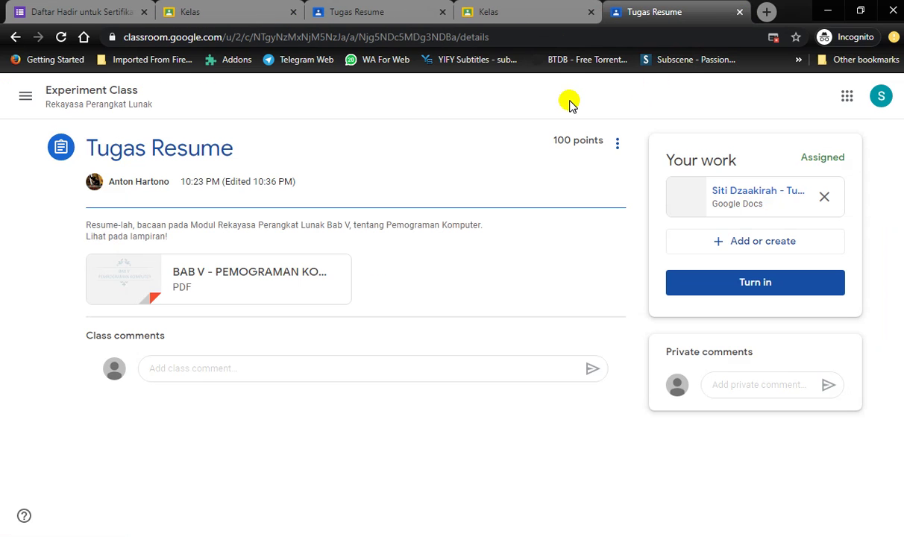
{"action": "left_click", "coordinate": [746, 287]}
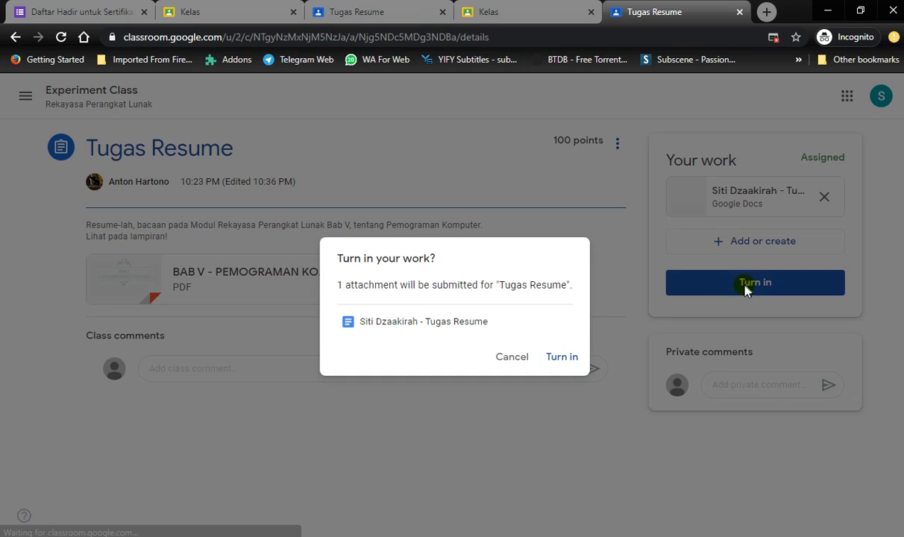
{"action": "left_click", "coordinate": [564, 359]}
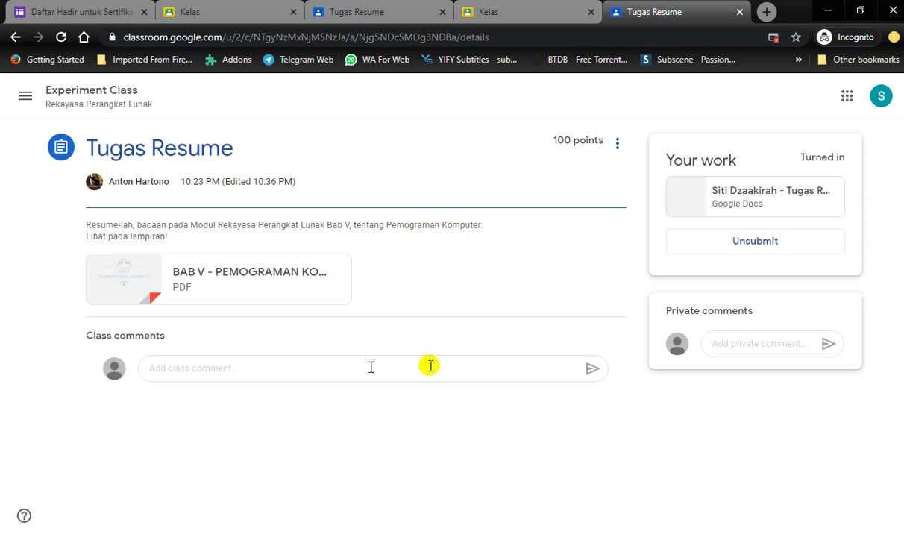
- In the teacher's window, open the student's turned-in resume from the Student work tab
{"action": "mouse_move", "coordinate": [155, 536]}
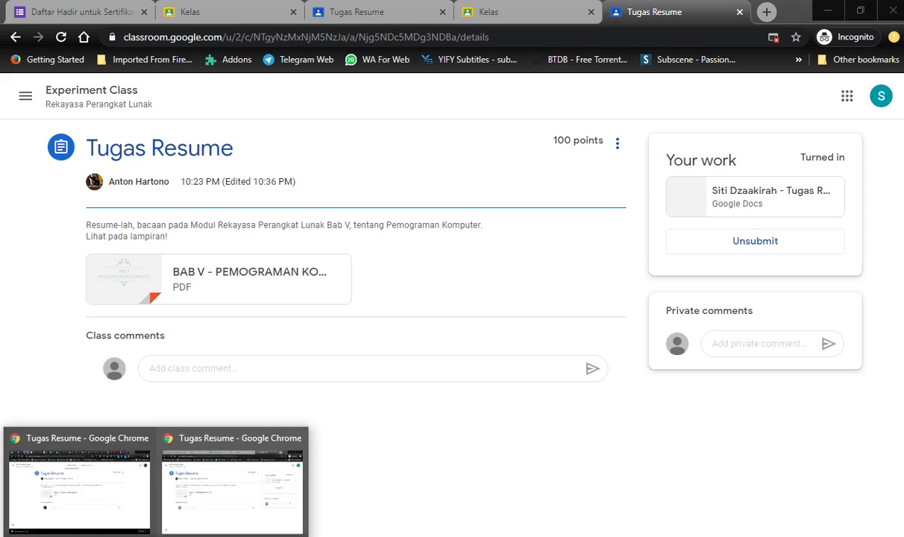
{"action": "left_click", "coordinate": [97, 502]}
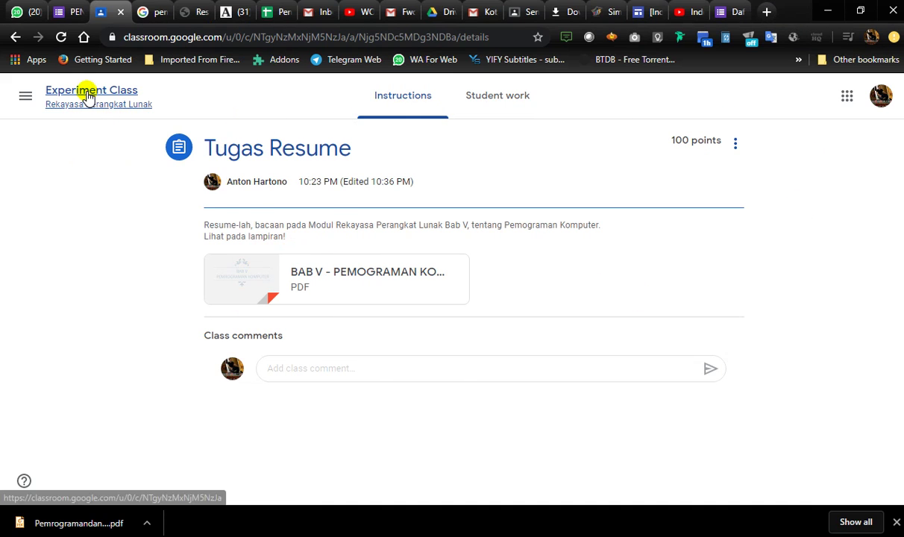
{"action": "left_click", "coordinate": [517, 105]}
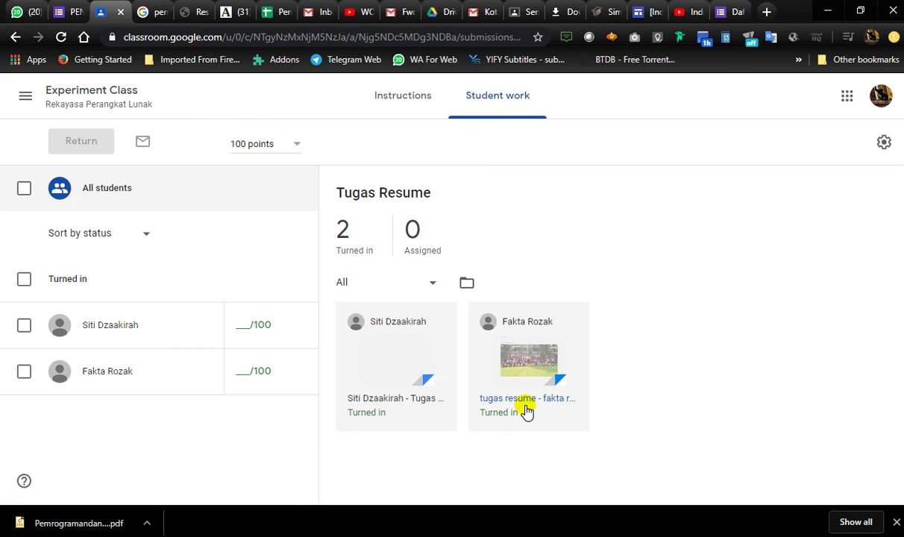
{"action": "left_click", "coordinate": [386, 364]}
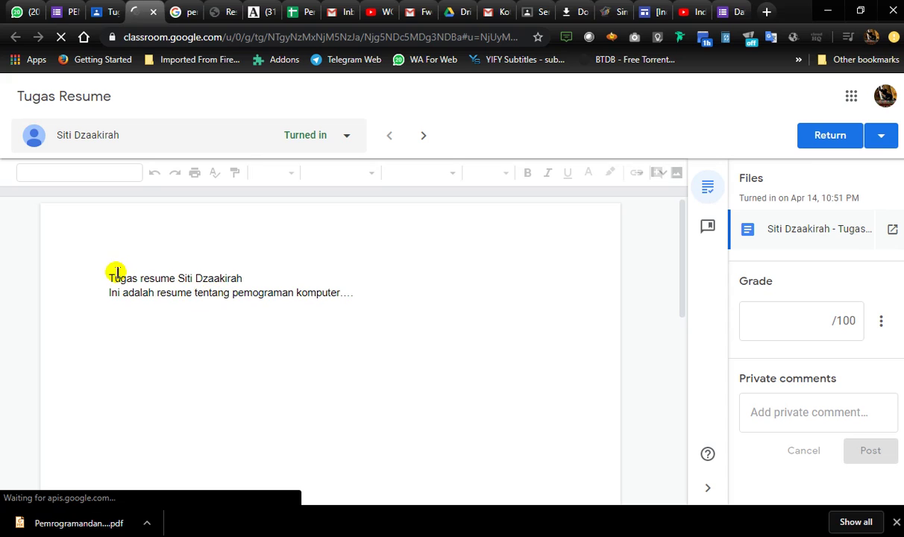
- Post the private comment 'Resume masih belum lengkap' on the student's submission
{"action": "left_click_drag", "start_coordinate": [115, 272], "coordinate": [355, 294]}
{"action": "left_click", "coordinate": [400, 304]}
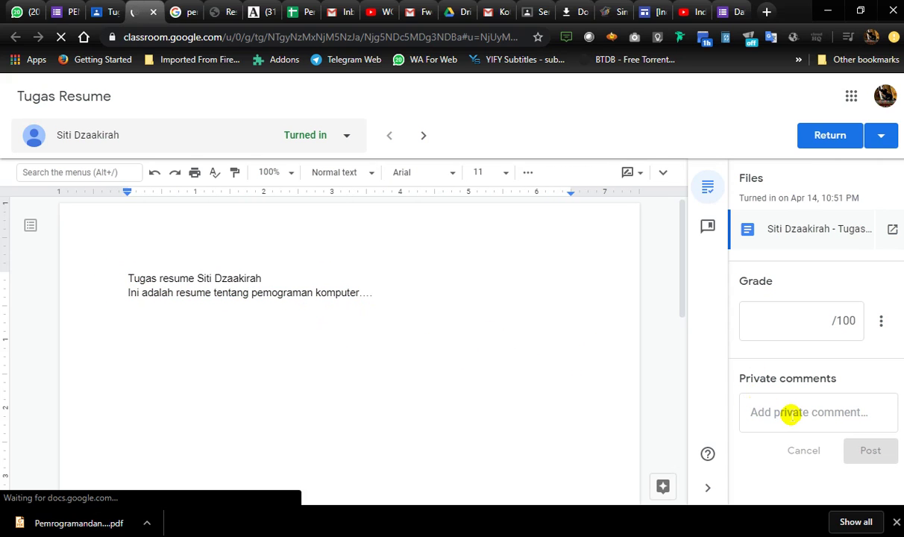
{"action": "left_click", "coordinate": [790, 414]}
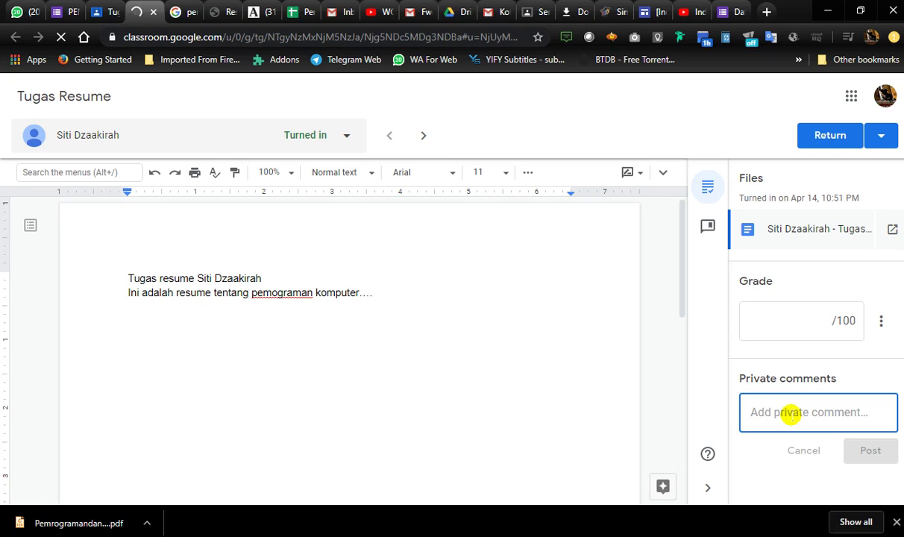
{"action": "type", "text": "Resume masih belu"}
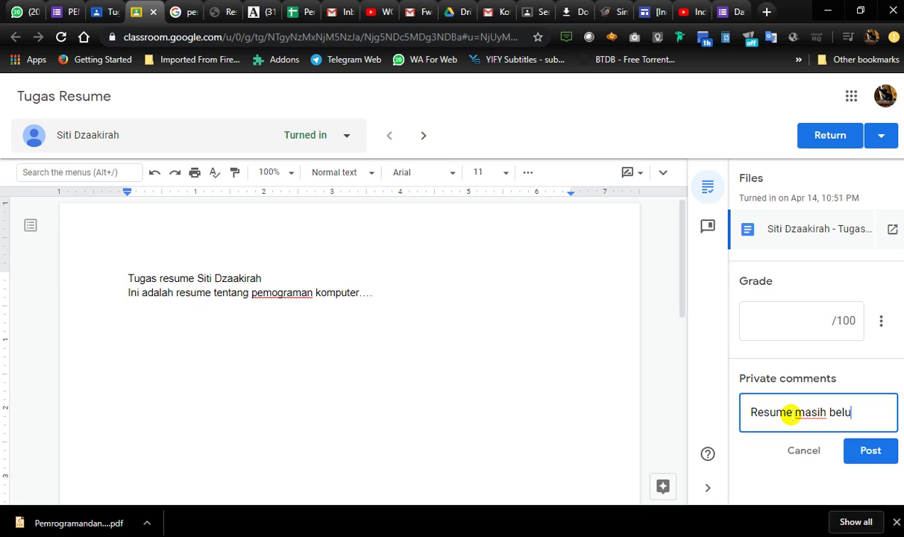
{"action": "type", "text": "m lengkap"}
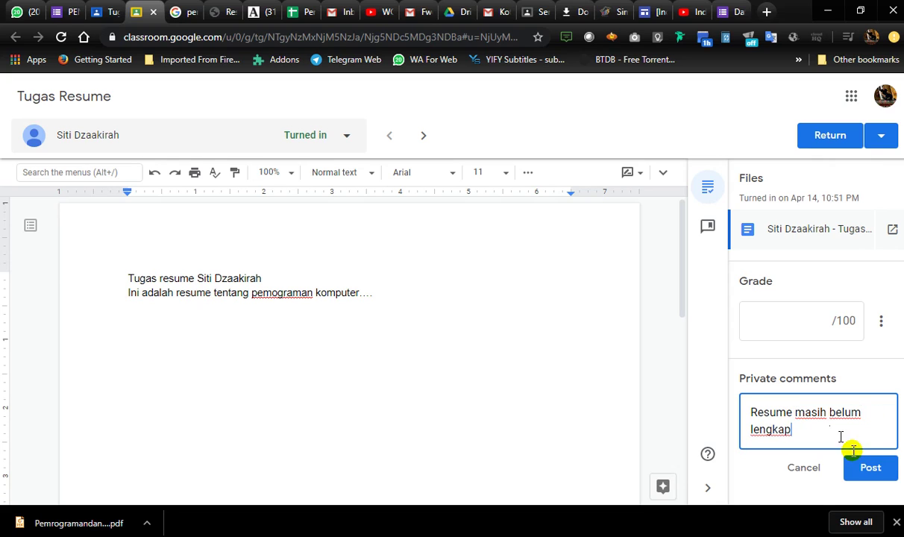
{"action": "left_click", "coordinate": [867, 469]}
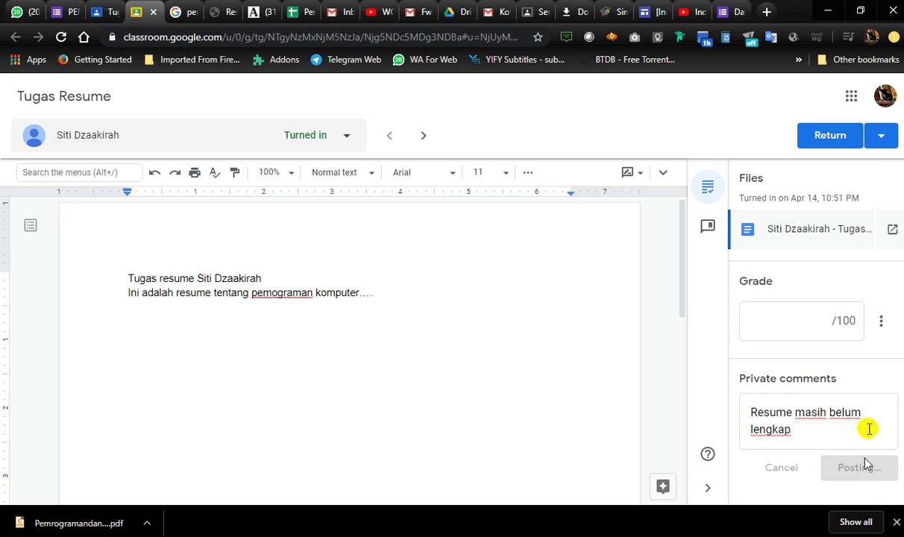
- Grade the submission 75/100 and return it to the student
{"action": "left_click", "coordinate": [813, 322]}
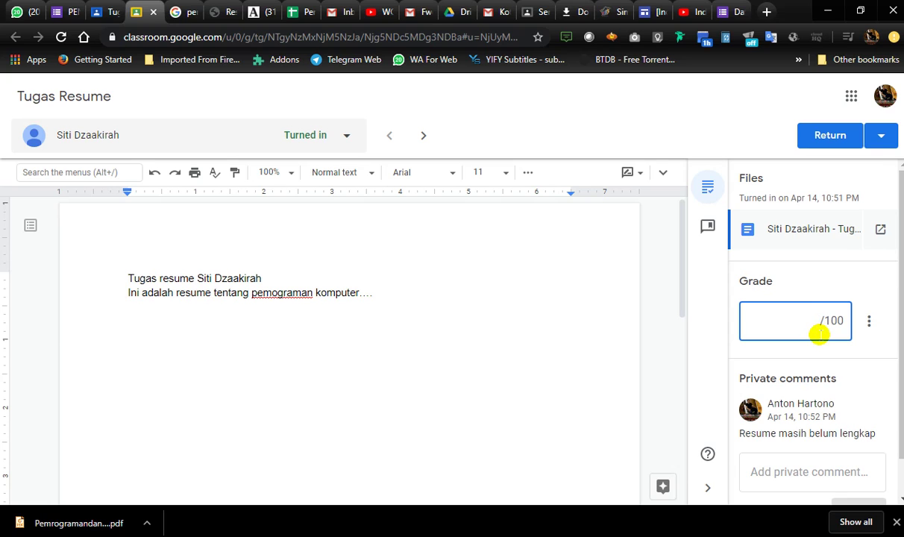
{"action": "type", "text": "75"}
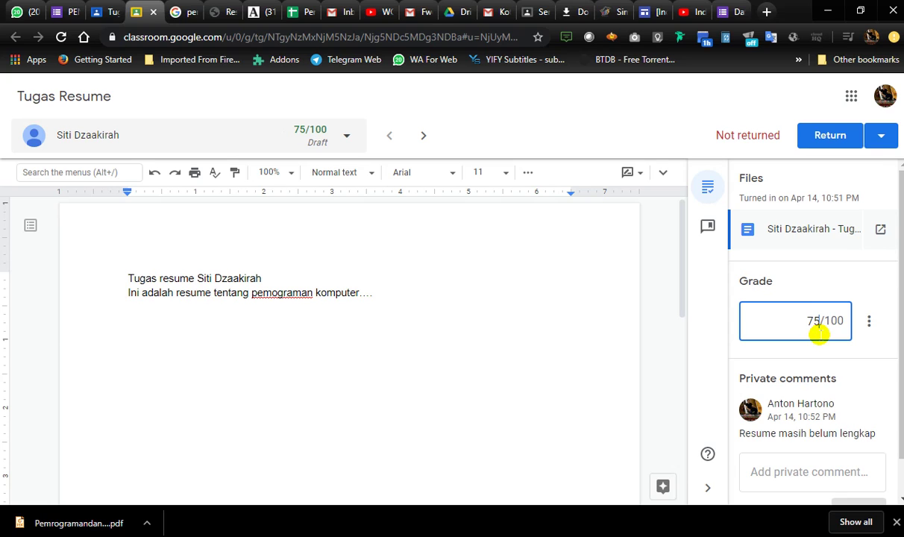
{"action": "left_click", "coordinate": [824, 132]}
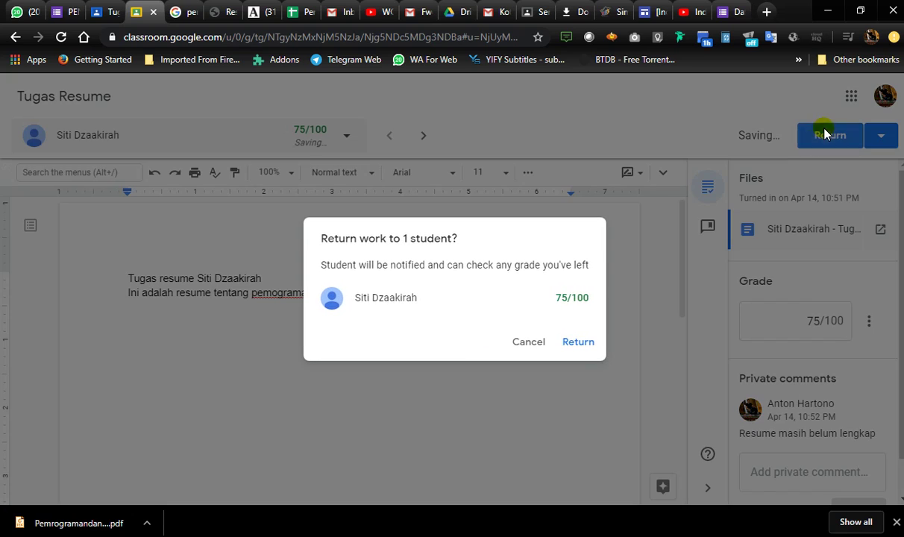
{"action": "left_click", "coordinate": [578, 342]}
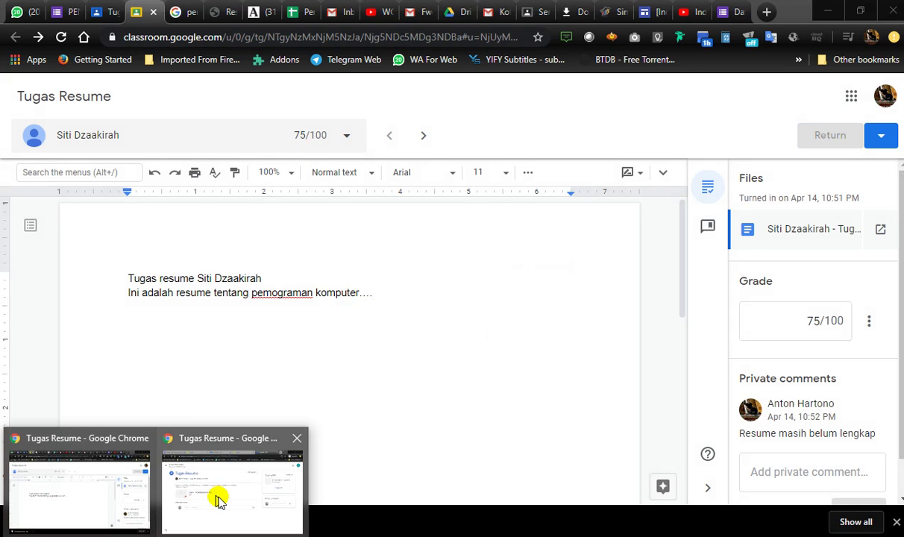
{"action": "left_click", "coordinate": [218, 498]}
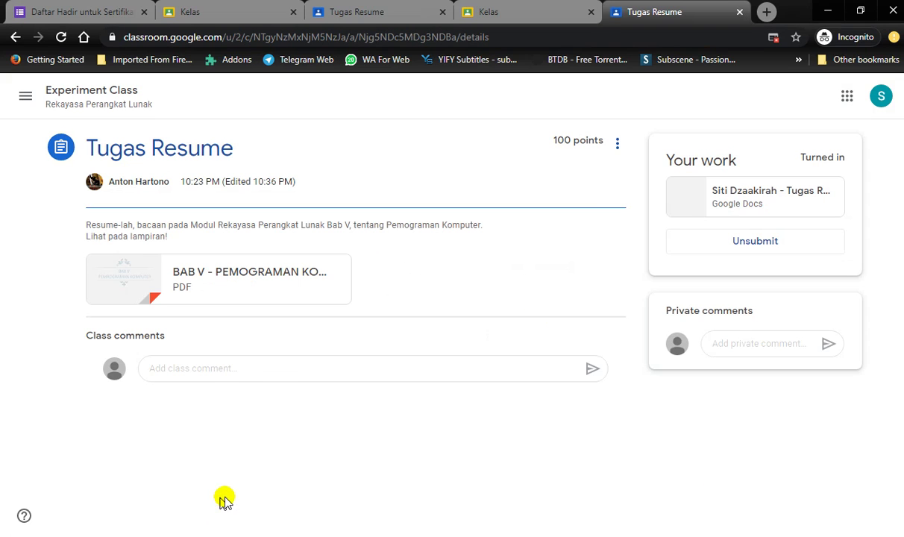
- Reload the student's page and privately reply 'Apakah harus saya perbaiki pak?'
{"action": "left_click", "coordinate": [59, 37]}
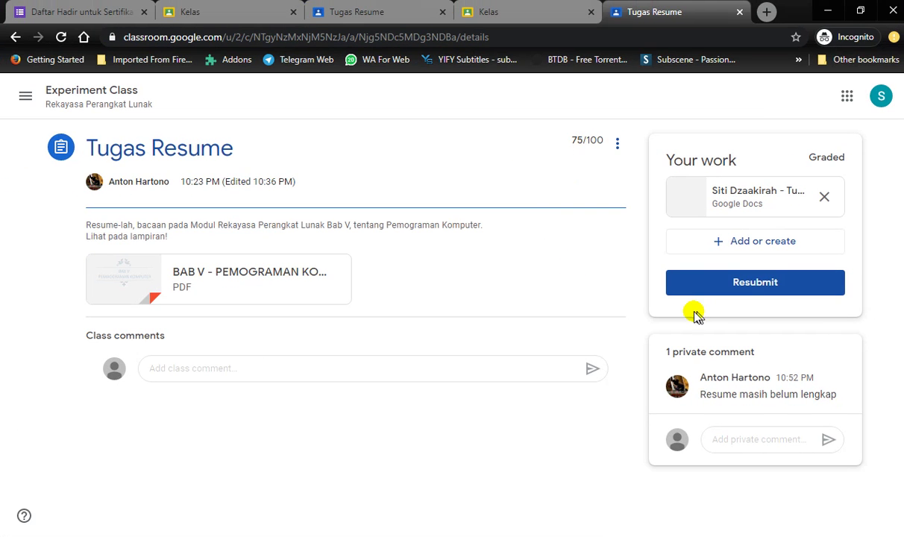
{"action": "left_click_drag", "start_coordinate": [705, 394], "coordinate": [835, 395]}
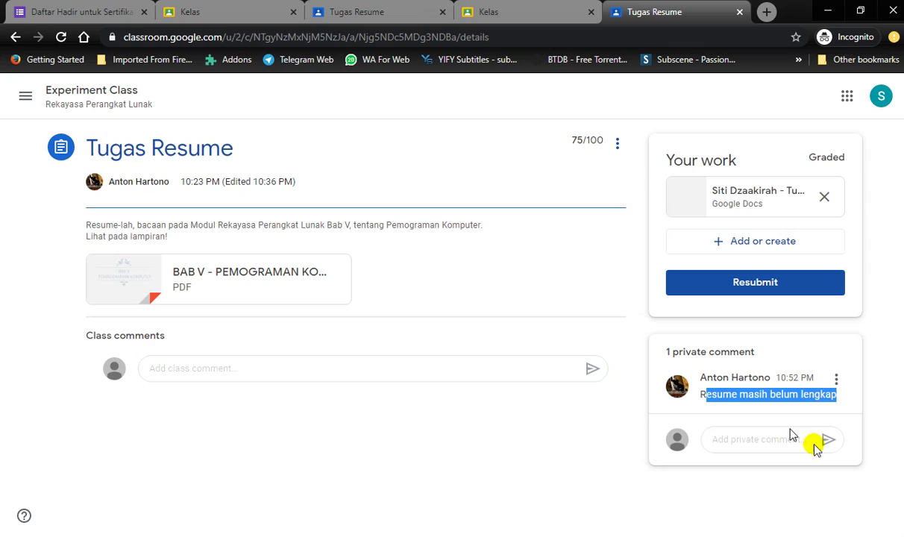
{"action": "left_click", "coordinate": [768, 440]}
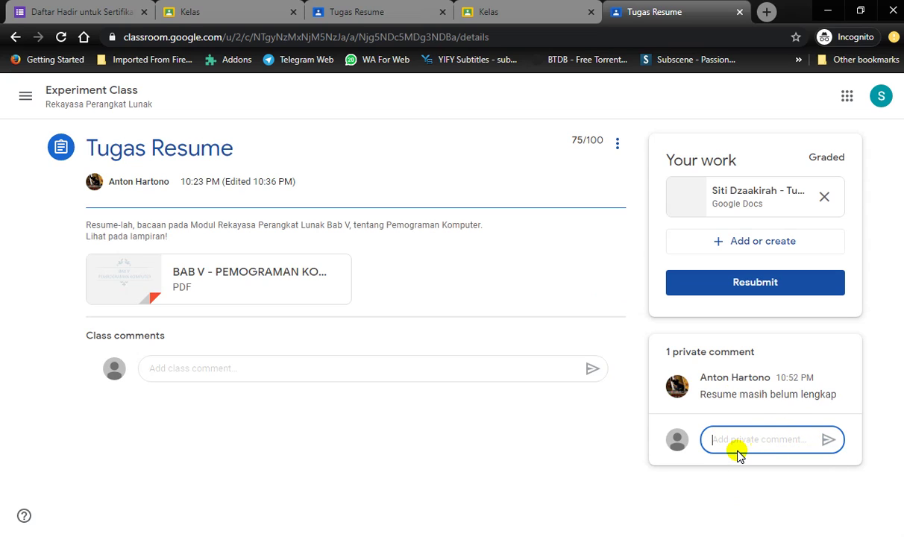
{"action": "type", "text": "Apakah har"}
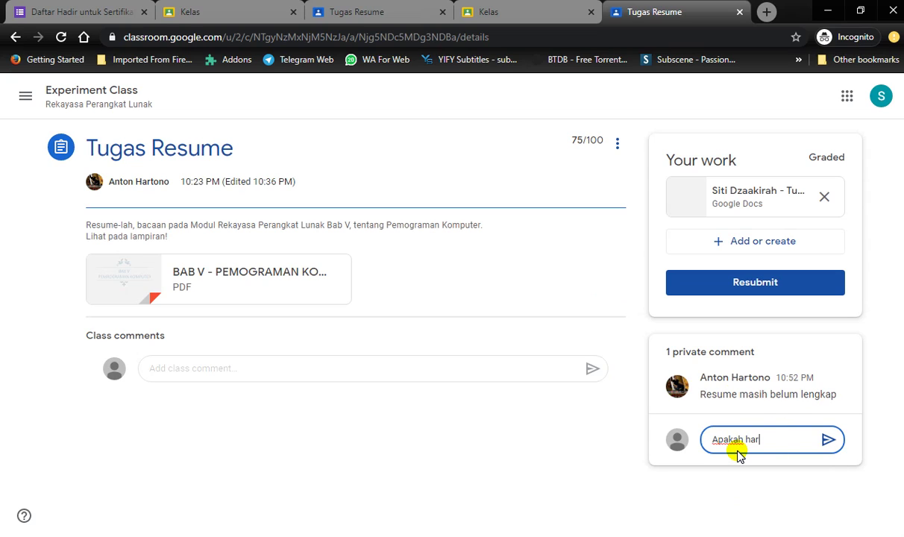
{"action": "type", "text": "us saya perbai"}
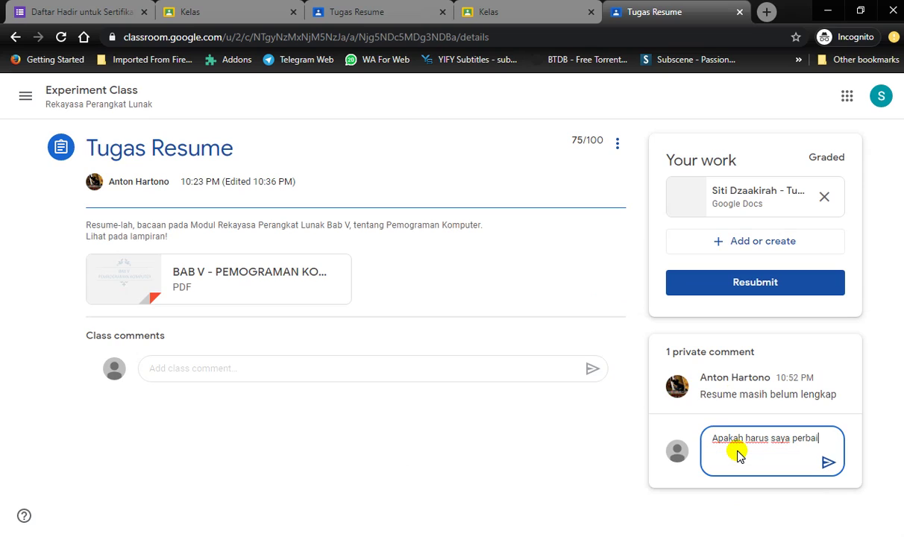
{"action": "type", "text": "ki pak?"}
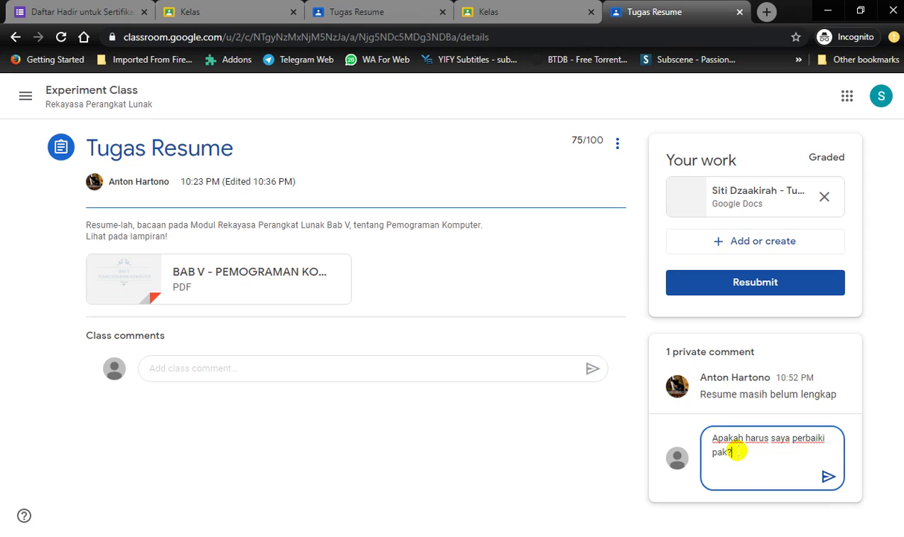
{"action": "left_click", "coordinate": [828, 476]}
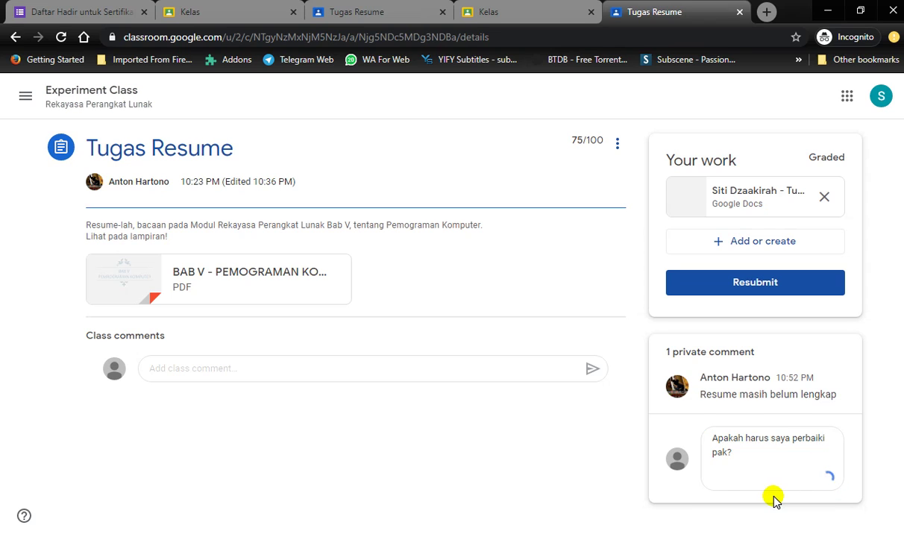